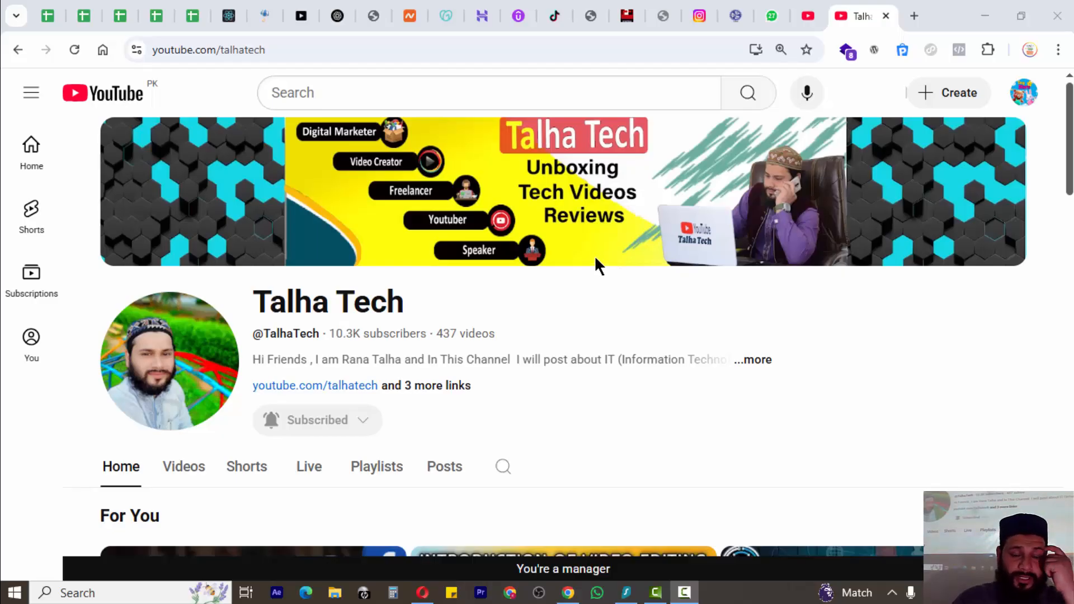
Step: Open the YouTube channel's list of videos and browse through the latest uploads
scroll(428, 266, down, 10)
scroll(436, 271, up, 4)
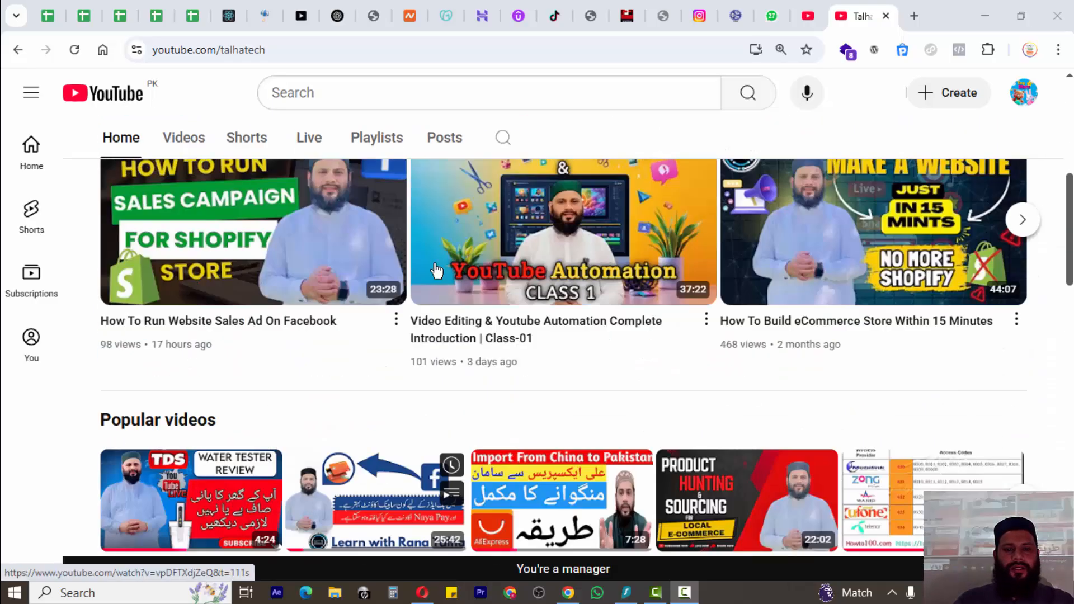
scroll(437, 271, up, 3)
click(192, 236)
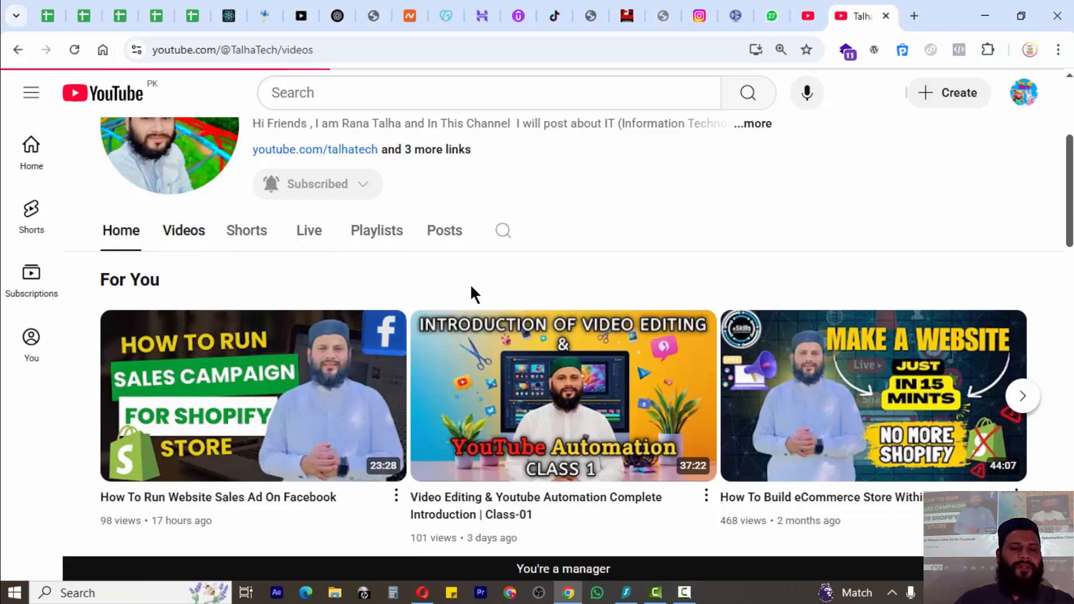
scroll(539, 284, up, 4)
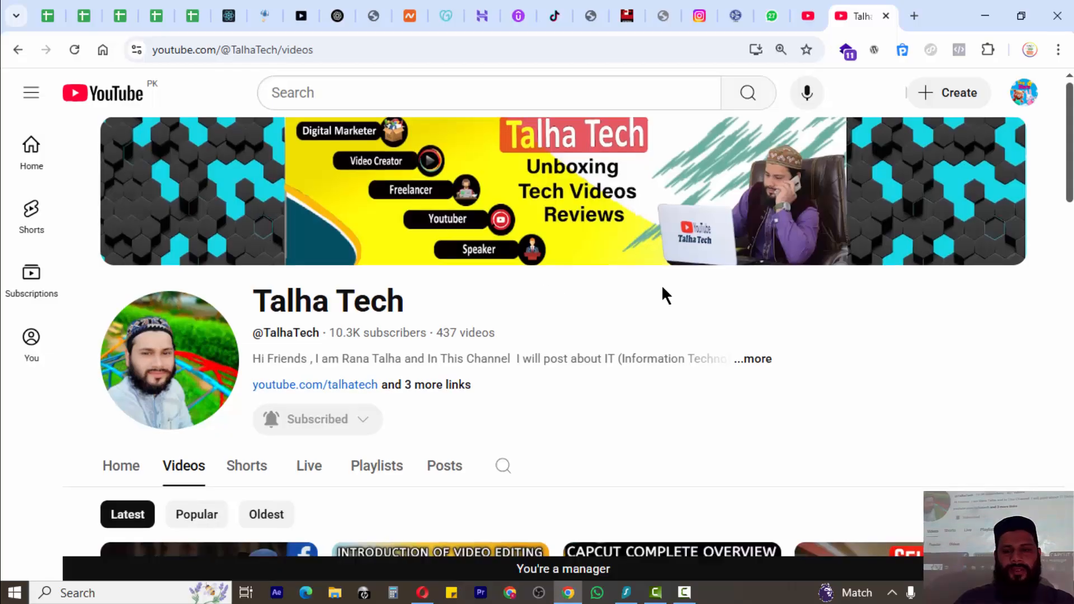
scroll(663, 292, down, 6)
scroll(662, 283, down, 7)
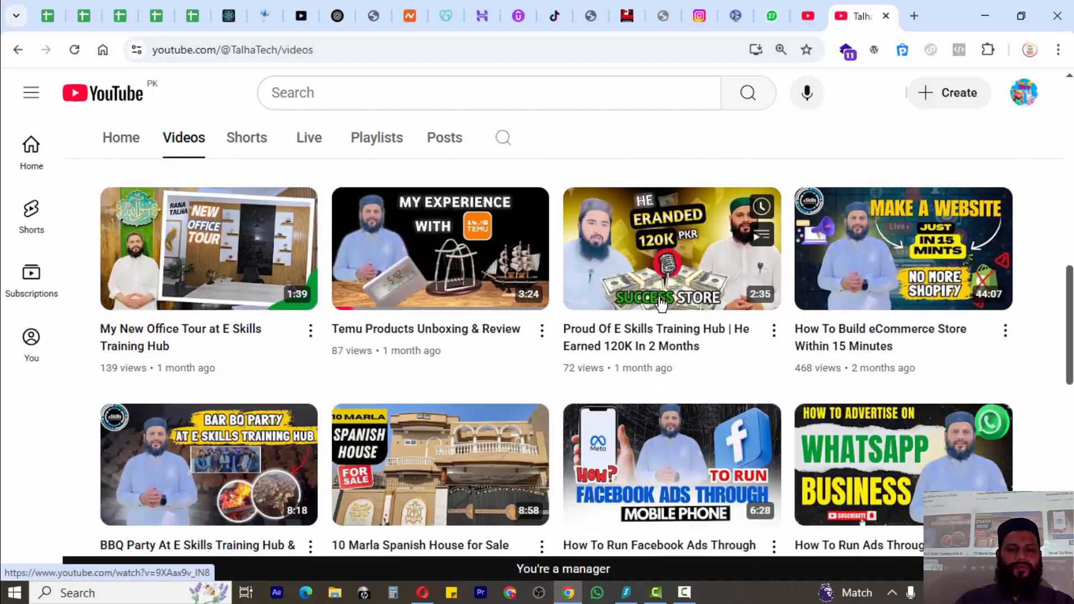
scroll(547, 313, down, 13)
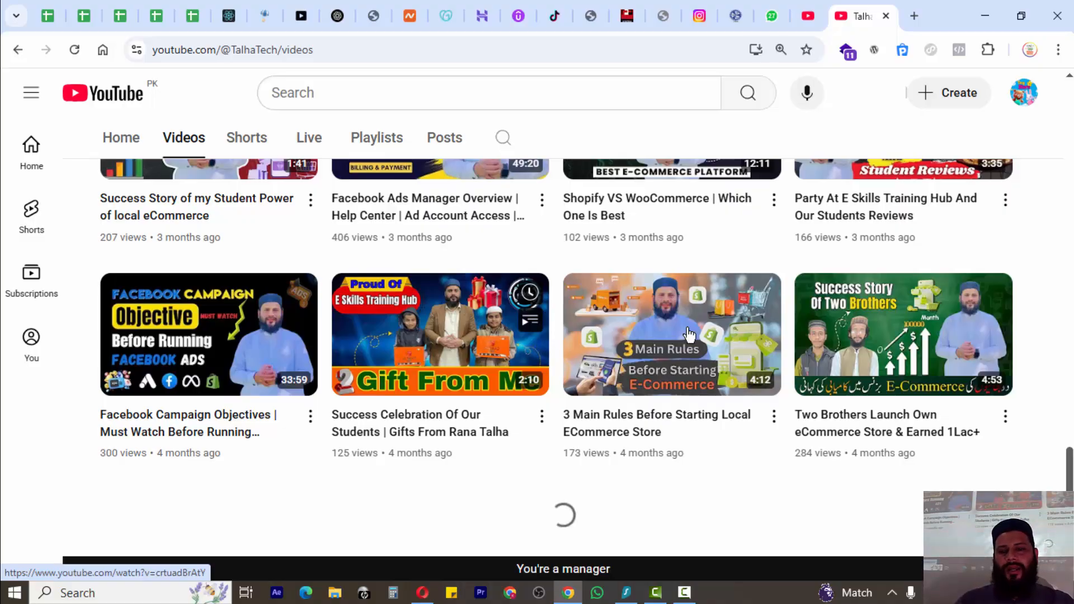
scroll(689, 334, down, 1)
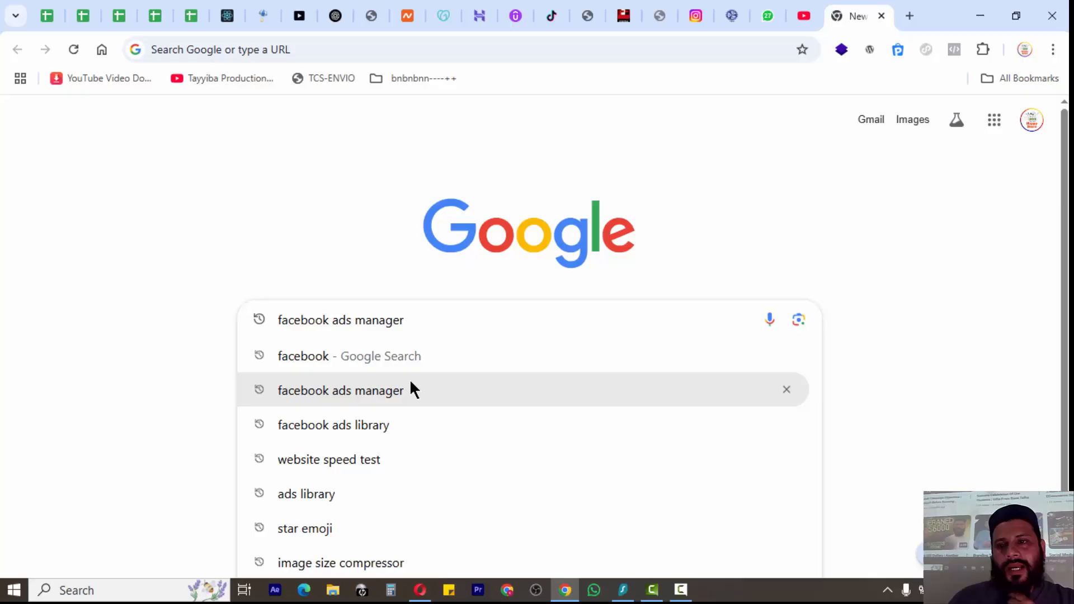
Step: Search Google for "facebook ads manager", then go to Meta's Ads Manager and open its campaigns overview
click(408, 382)
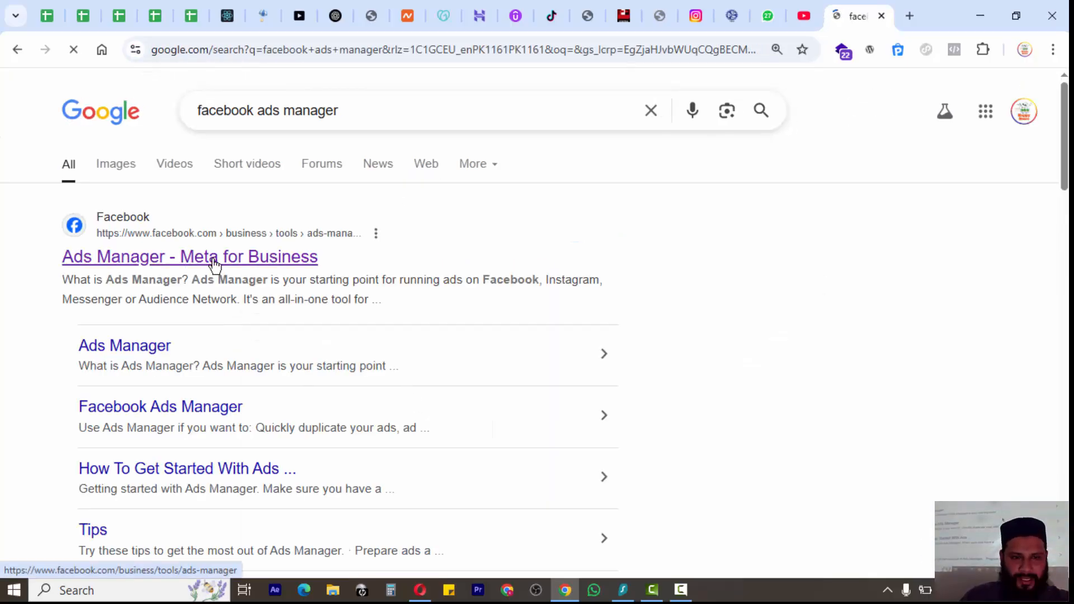
click(215, 260)
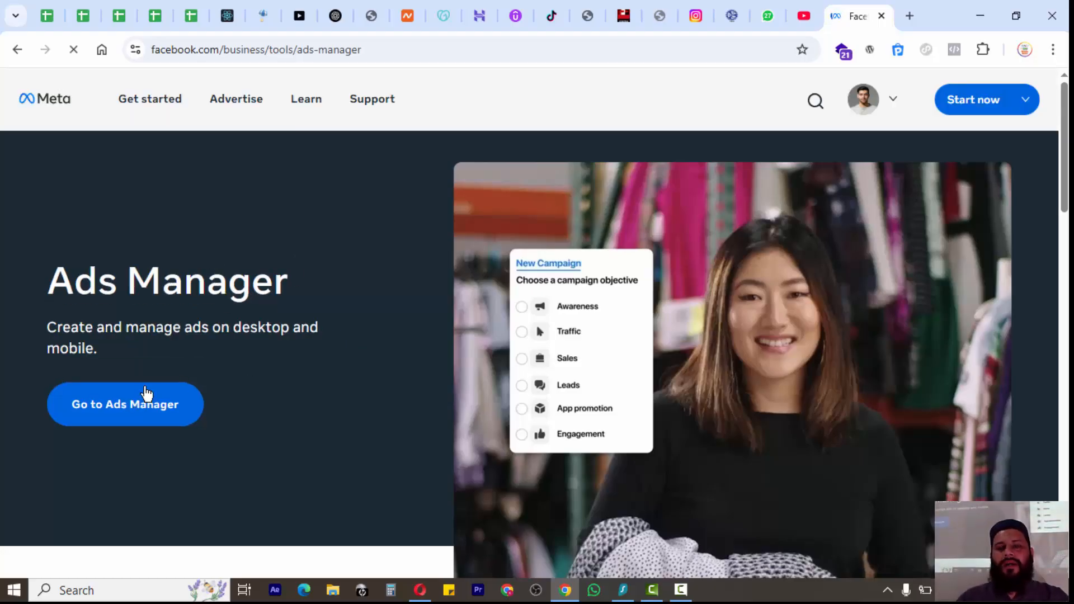
click(145, 409)
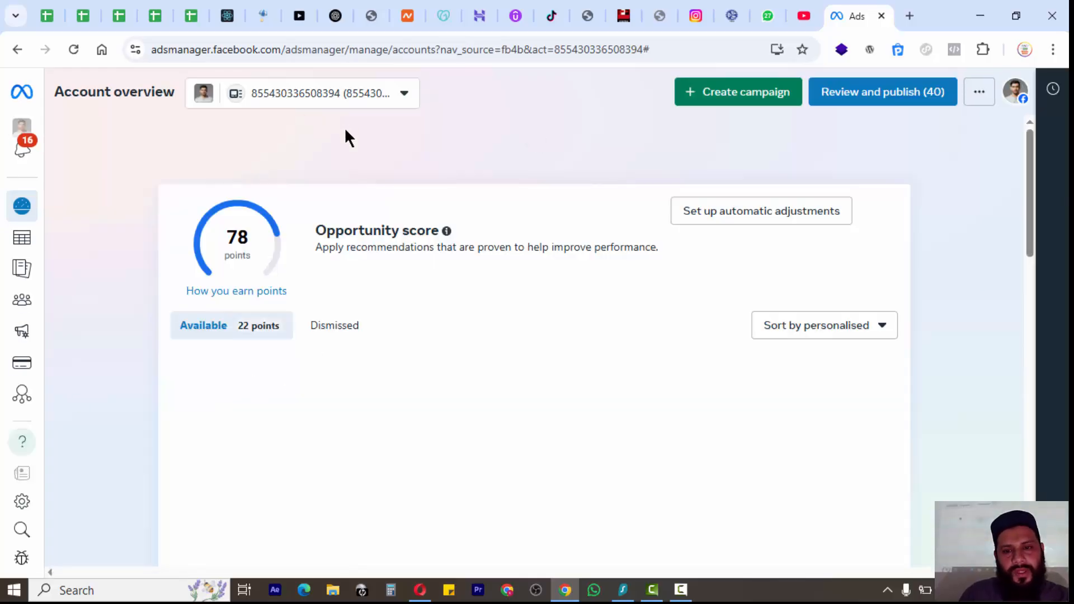
click(283, 159)
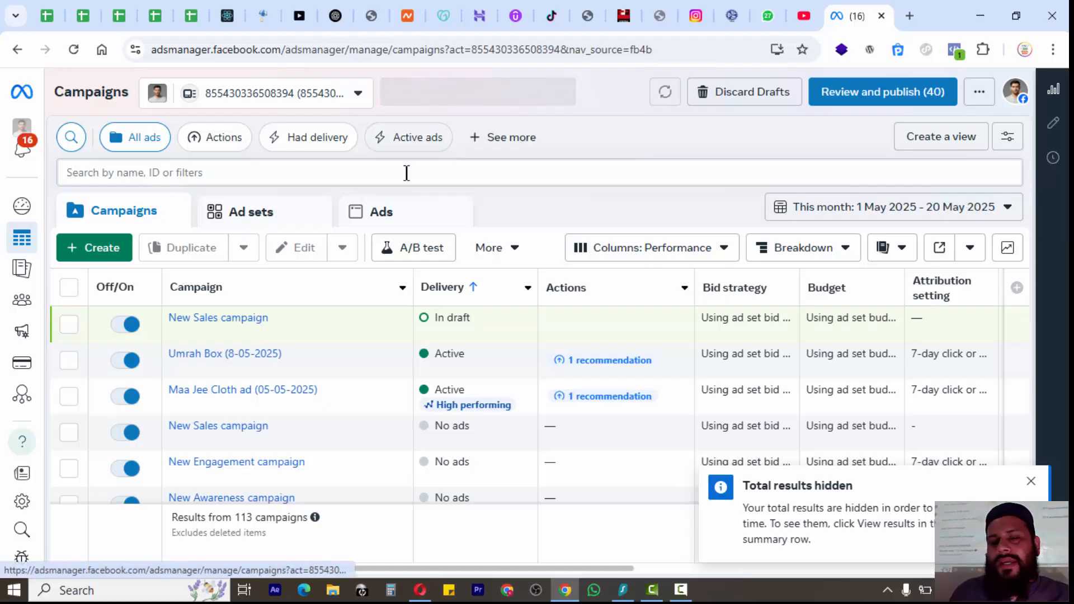
Step: Create a new Auction campaign with the Engagement objective and the Manual engagement campaign setup
click(99, 235)
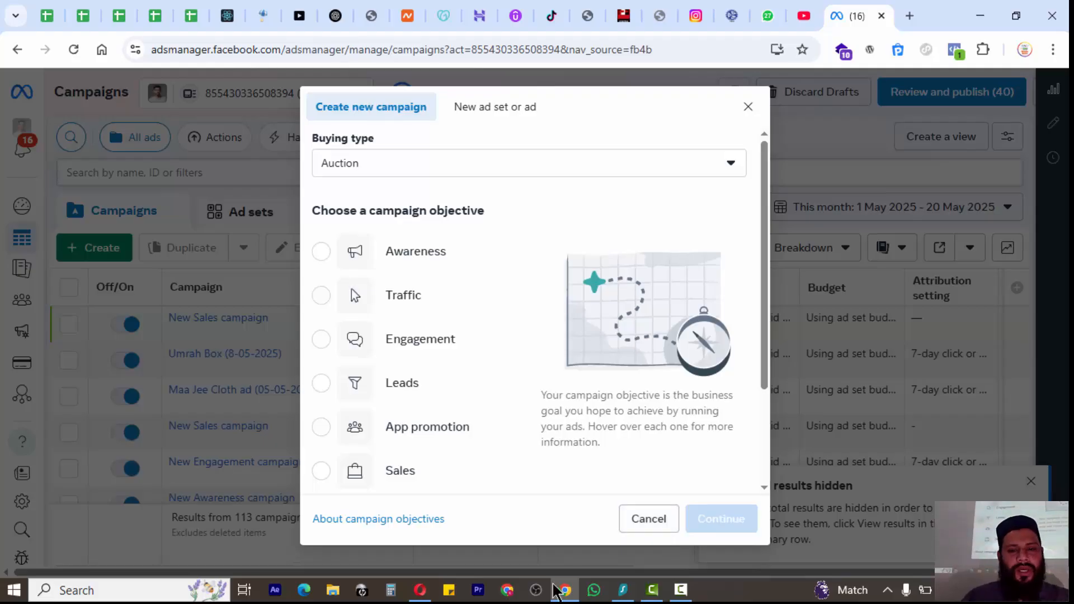
click(423, 339)
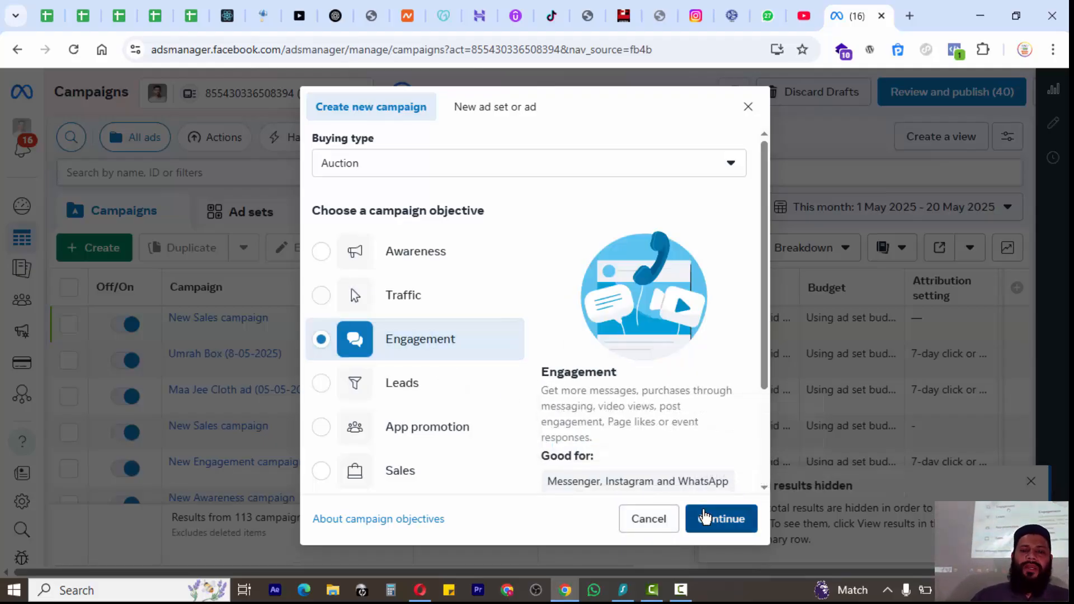
click(707, 515)
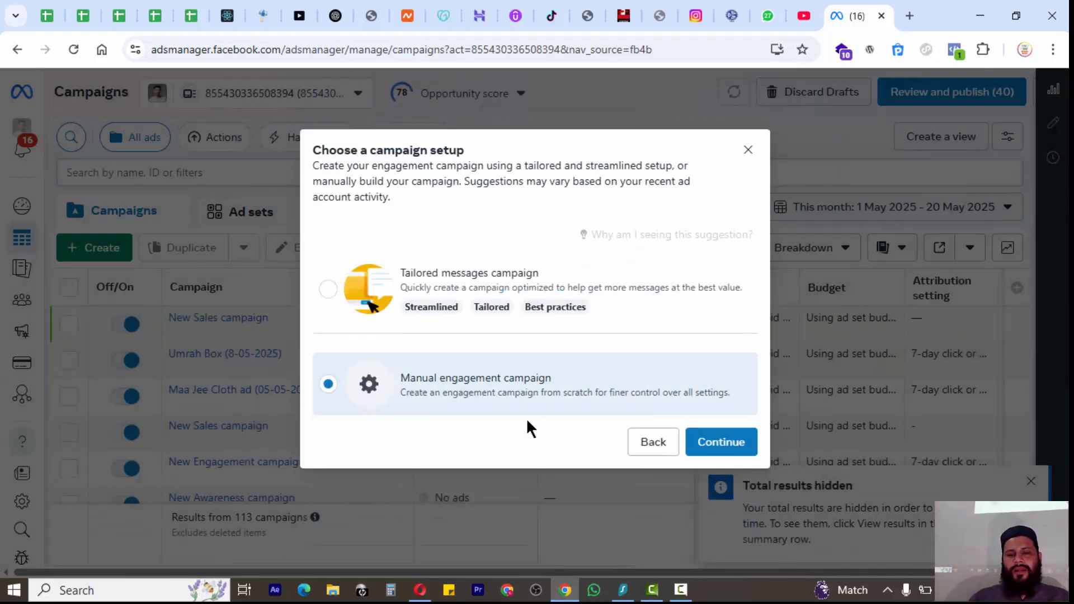
click(706, 441)
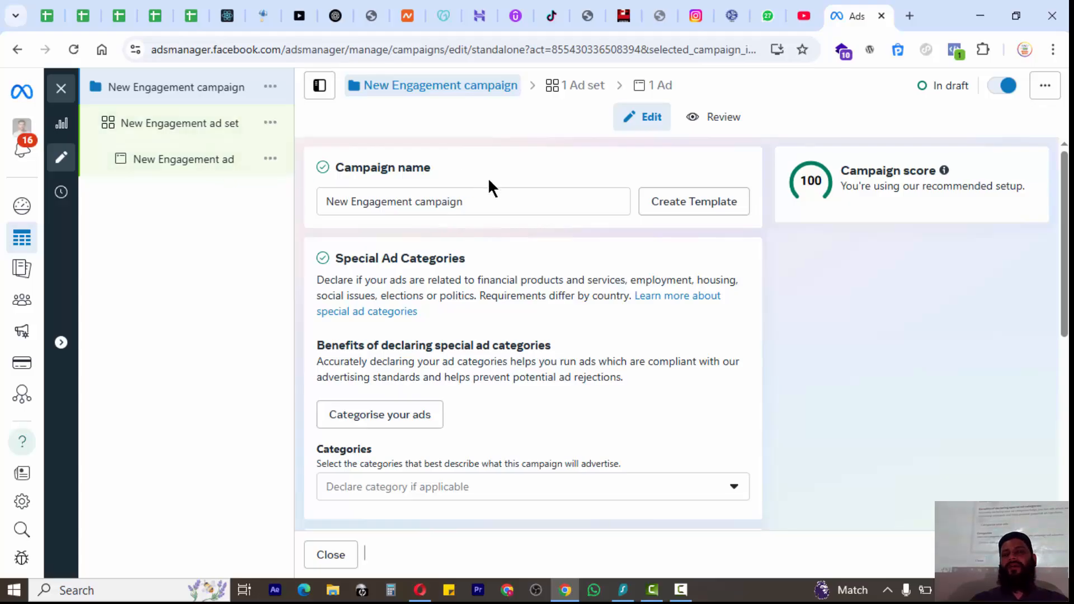
Step: Review the campaign-level settings and enable the A/B test for the new engagement campaign
scroll(503, 223, down, 8)
scroll(521, 265, up, 8)
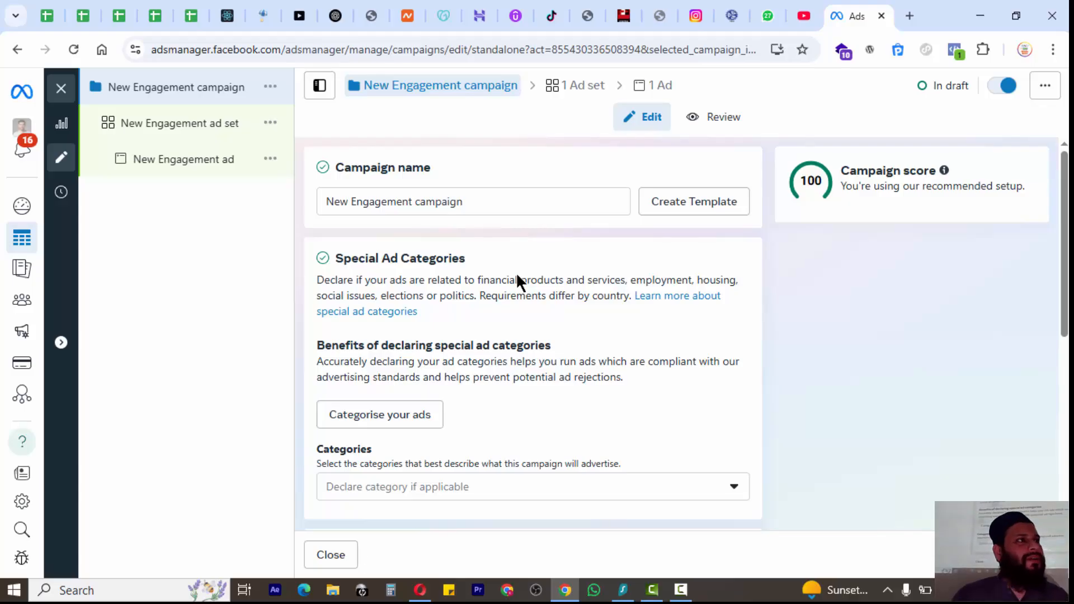
scroll(515, 271, down, 6)
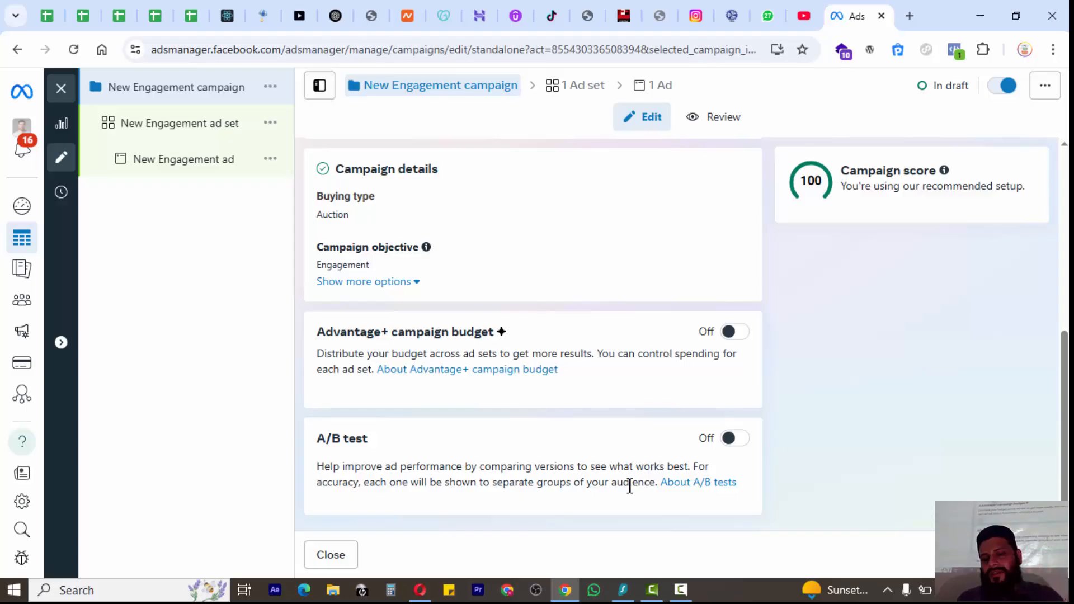
double_click(681, 464)
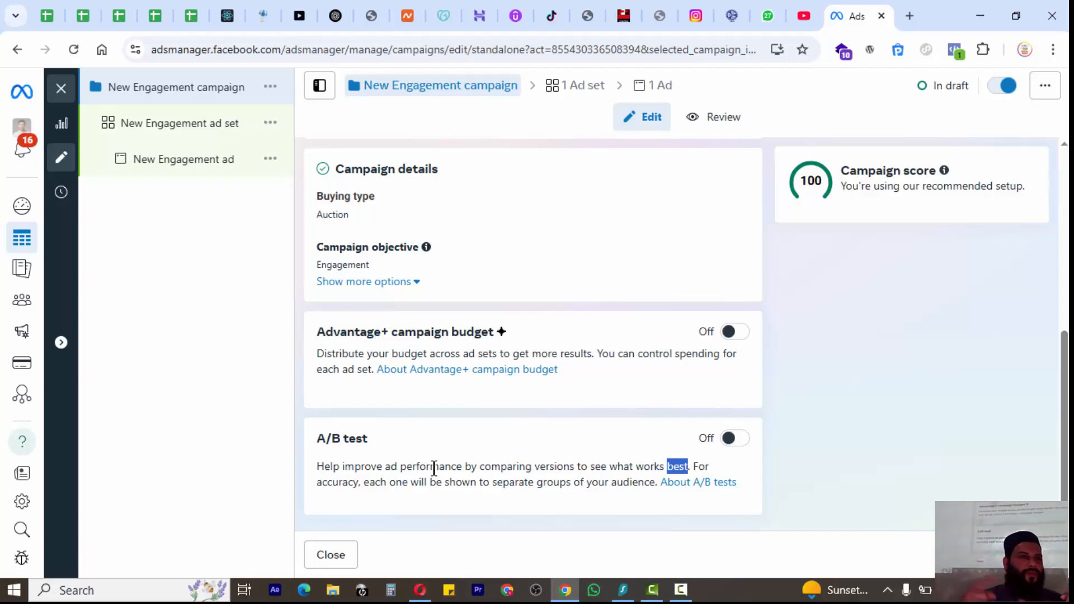
click(416, 463)
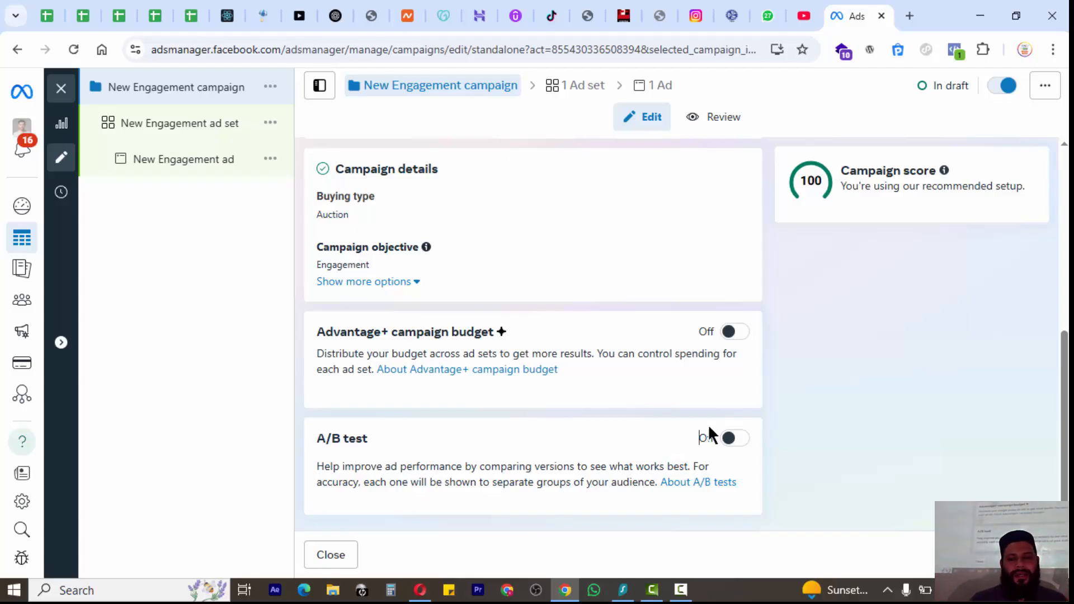
click(734, 438)
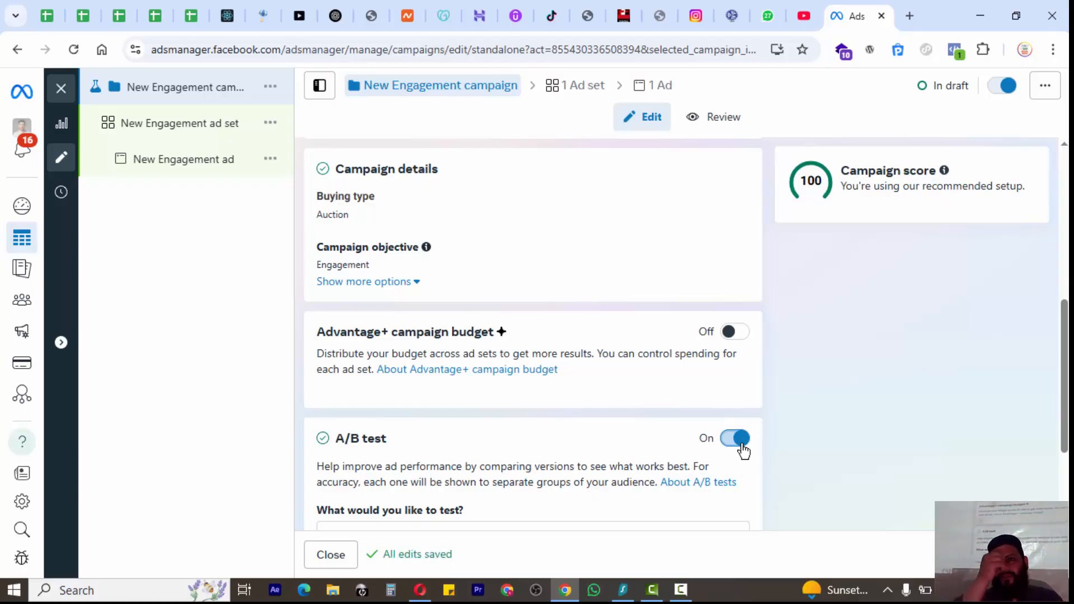
Step: Check the available A/B test variables, keep Creative, and set the test to run for 3 days
scroll(671, 436, down, 3)
click(592, 425)
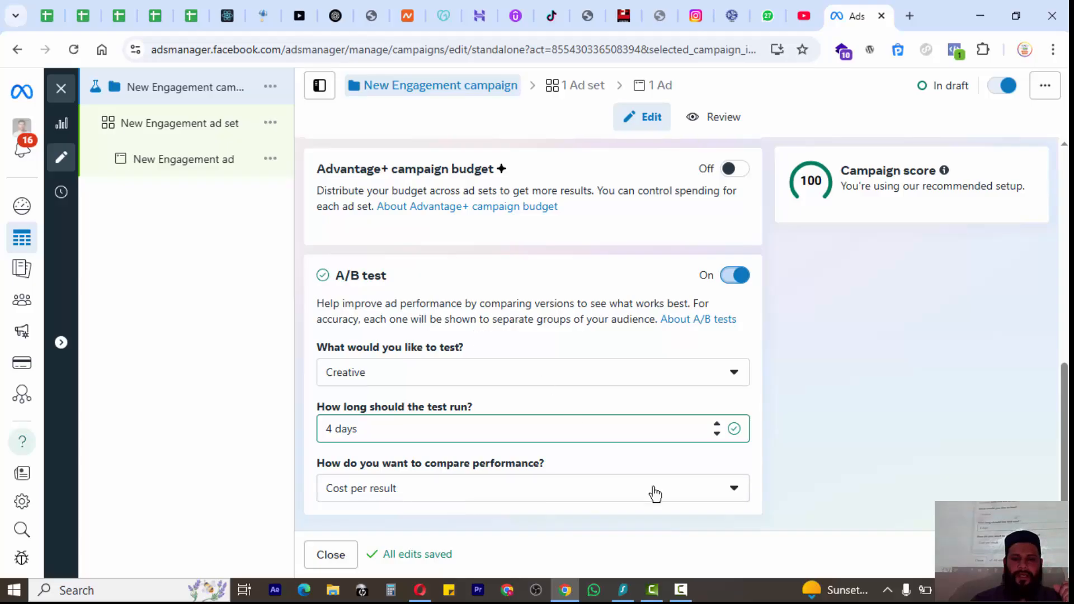
click(681, 589)
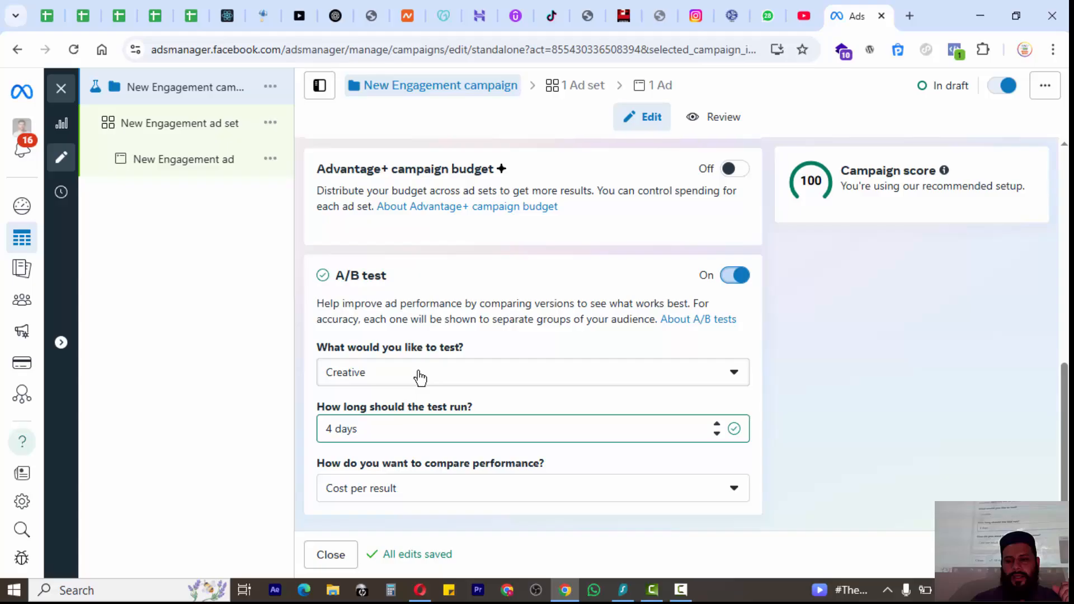
click(463, 373)
click(463, 373)
click(471, 372)
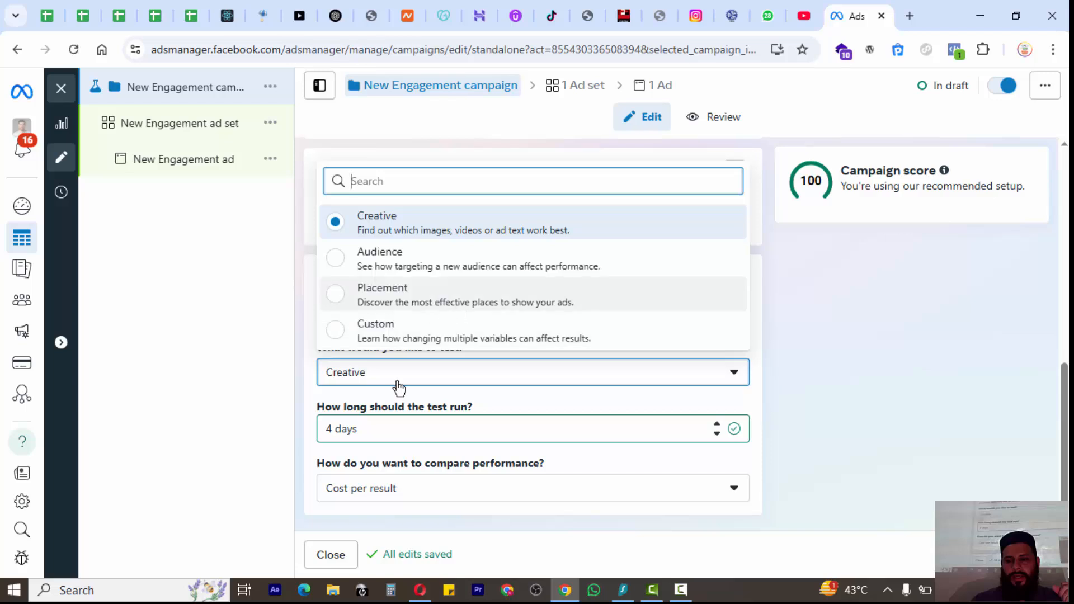
click(820, 284)
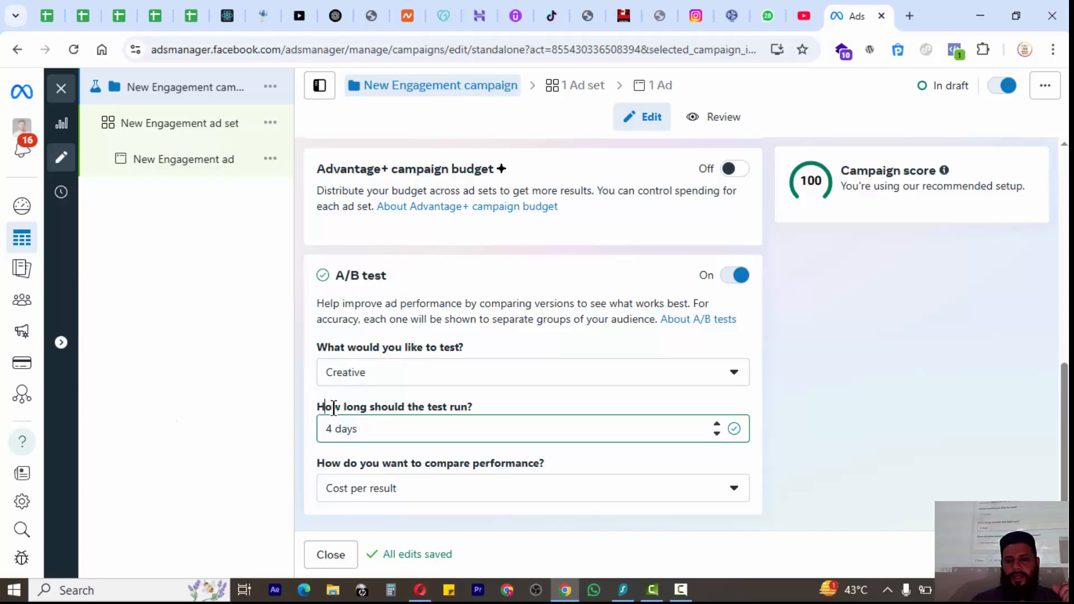
drag(325, 407, 498, 409)
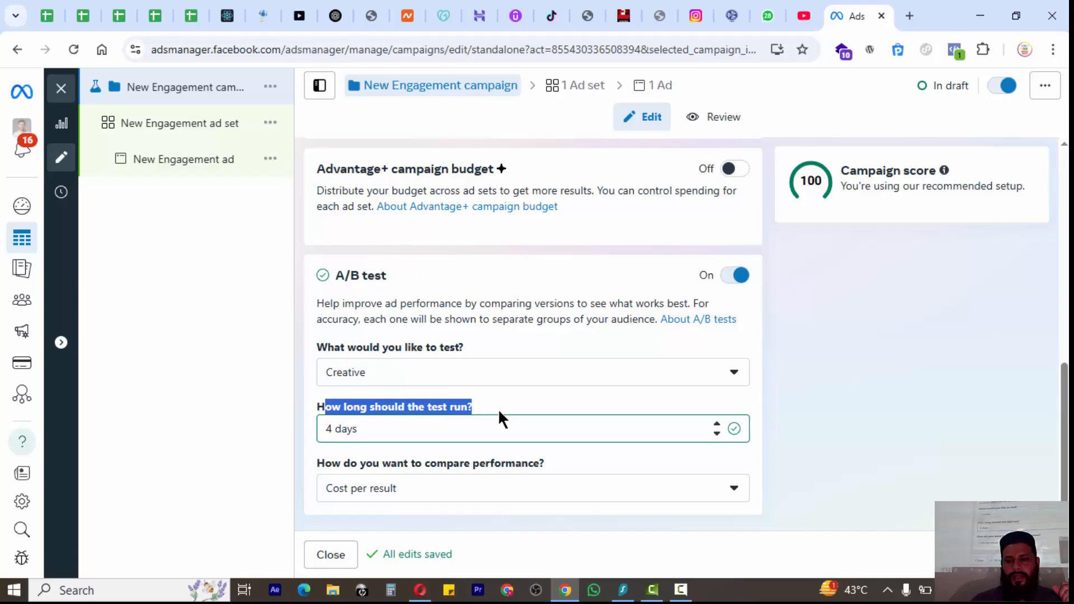
click(522, 407)
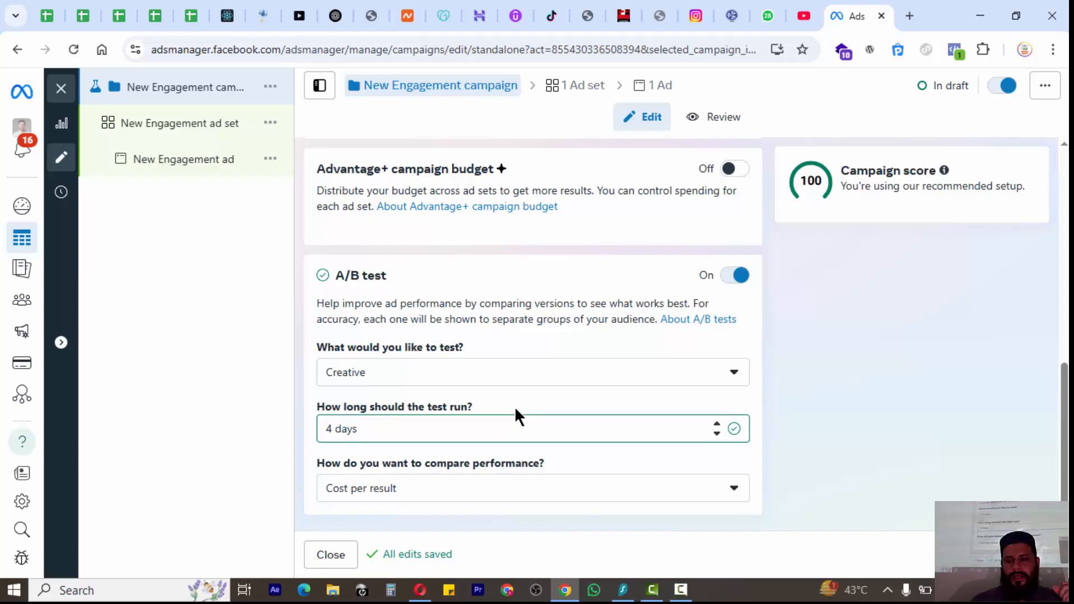
click(716, 434)
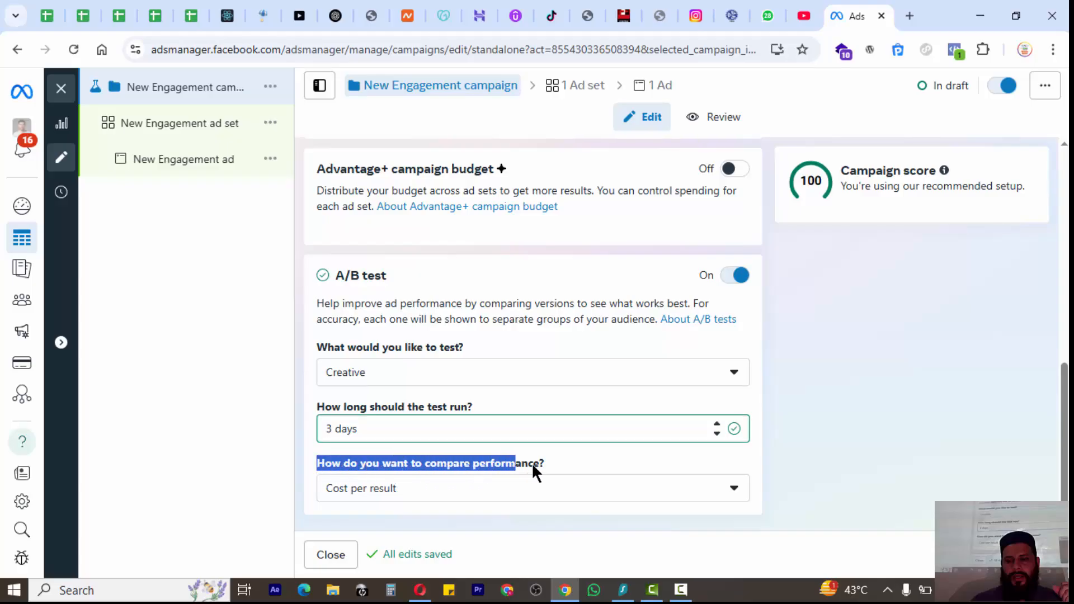
Step: Examine the metrics offered for comparing A/B test performance, keeping Cost per result
drag(531, 462, 568, 462)
click(568, 461)
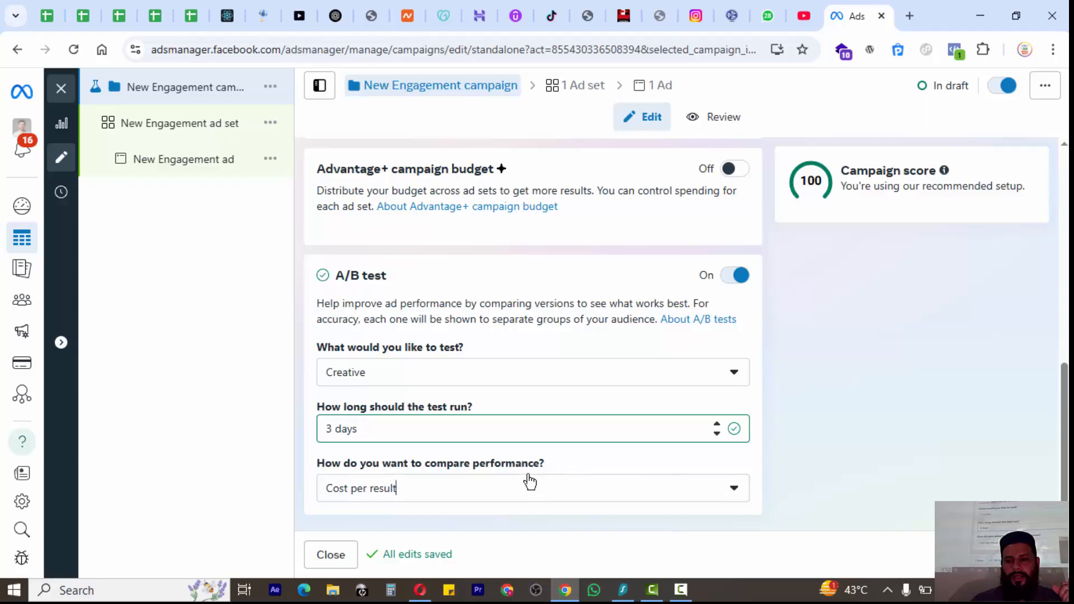
click(415, 486)
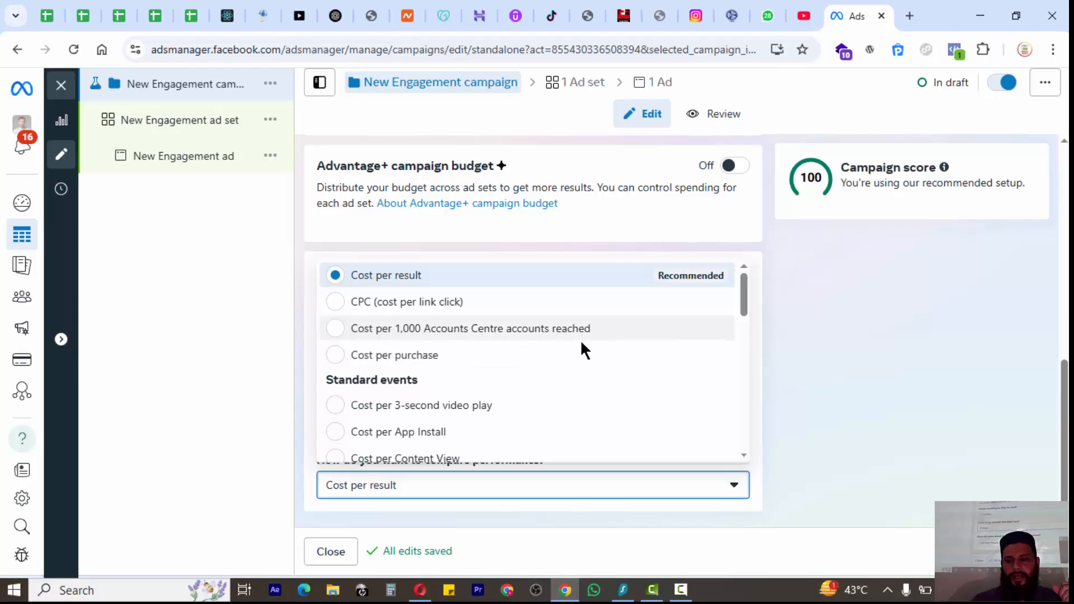
scroll(490, 383, down, 1)
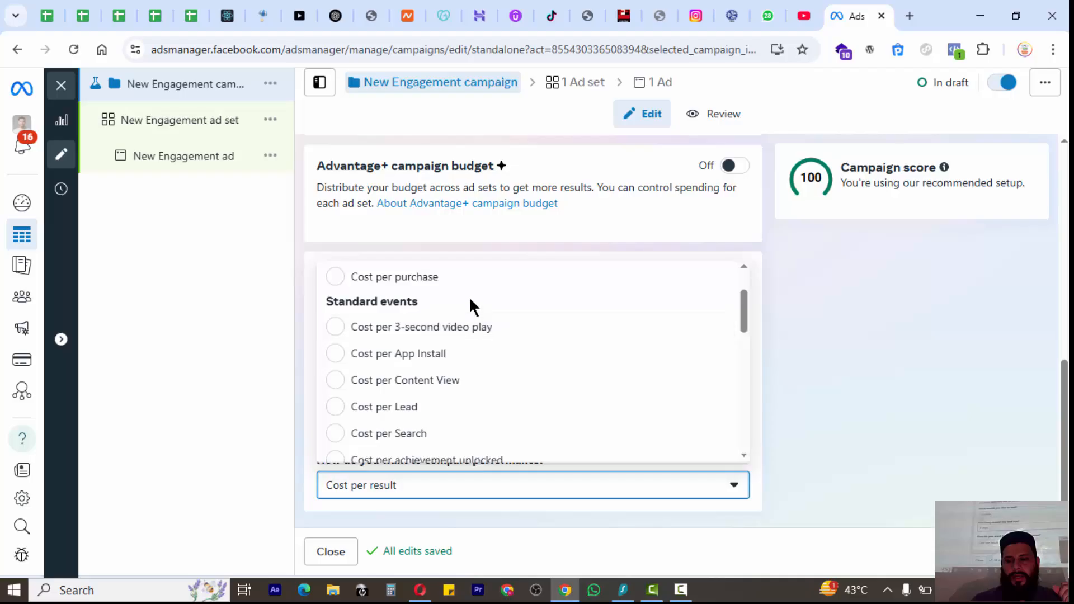
scroll(471, 350, down, 2)
scroll(472, 408, down, 4)
scroll(472, 417, up, 8)
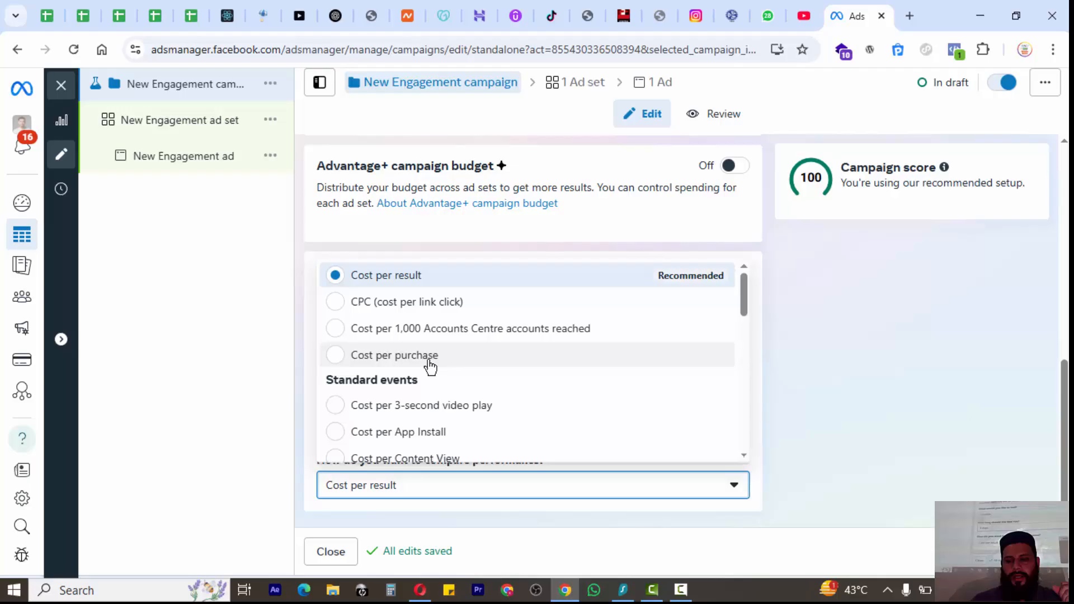
click(638, 284)
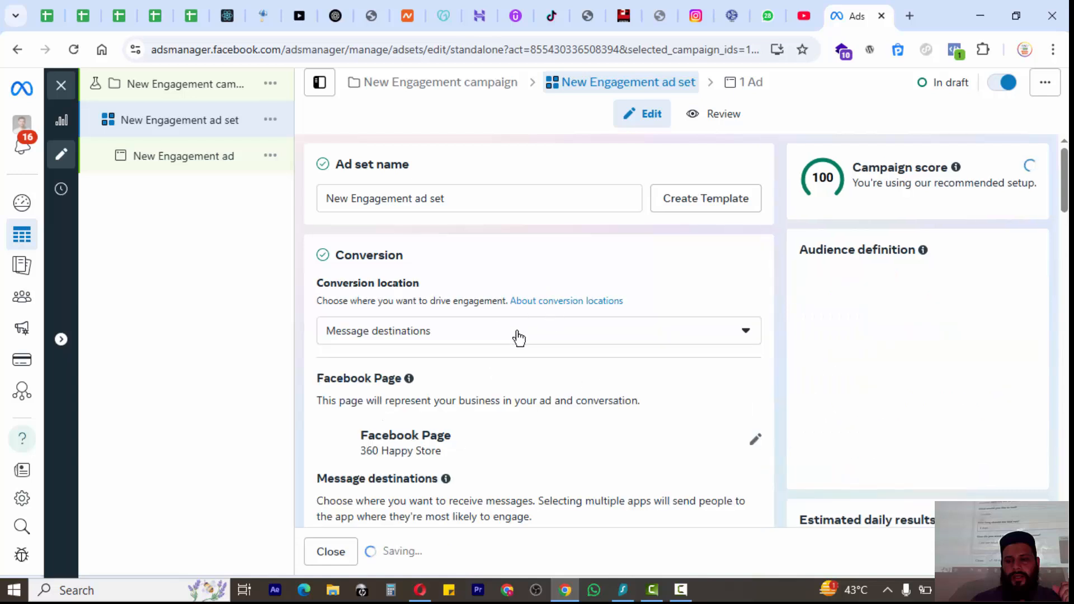
Step: Deselect Messenger in the engagement ad set's message destinations, leaving Instagram and WhatsApp selected
scroll(463, 340, down, 1)
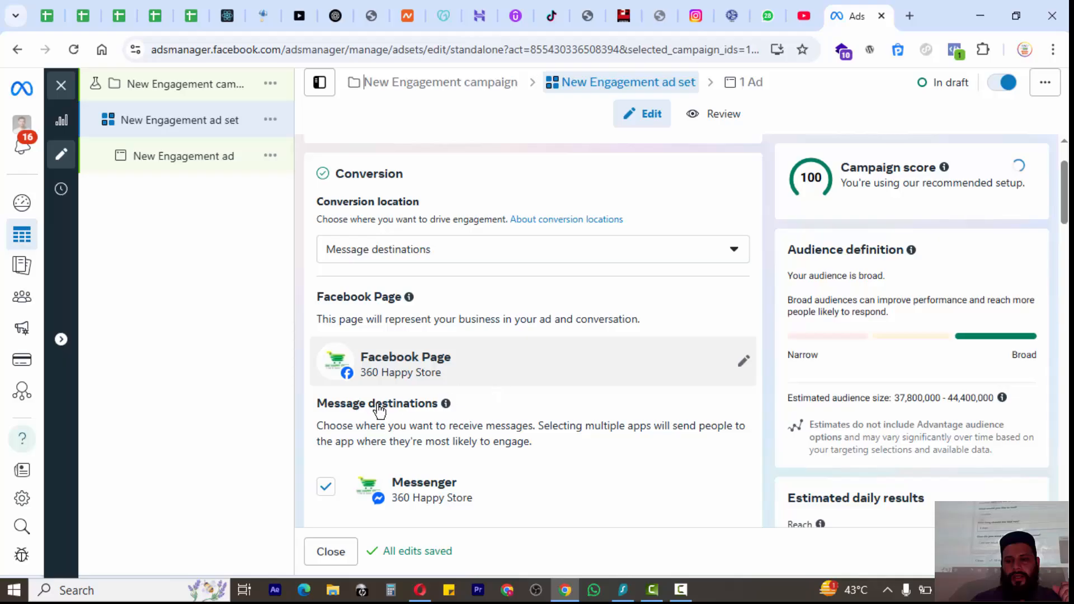
scroll(331, 480, down, 3)
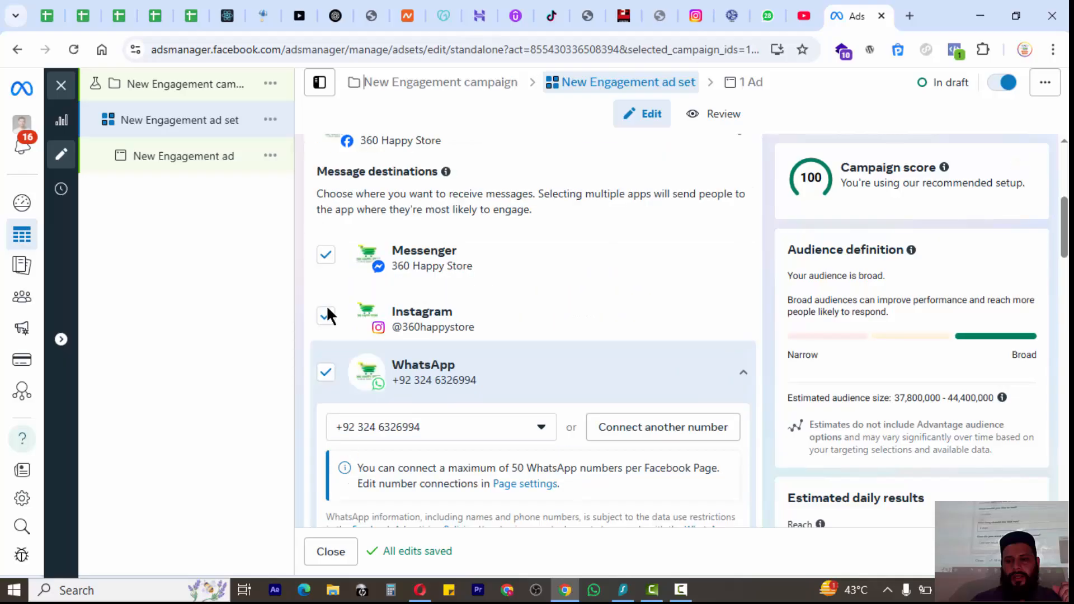
click(330, 260)
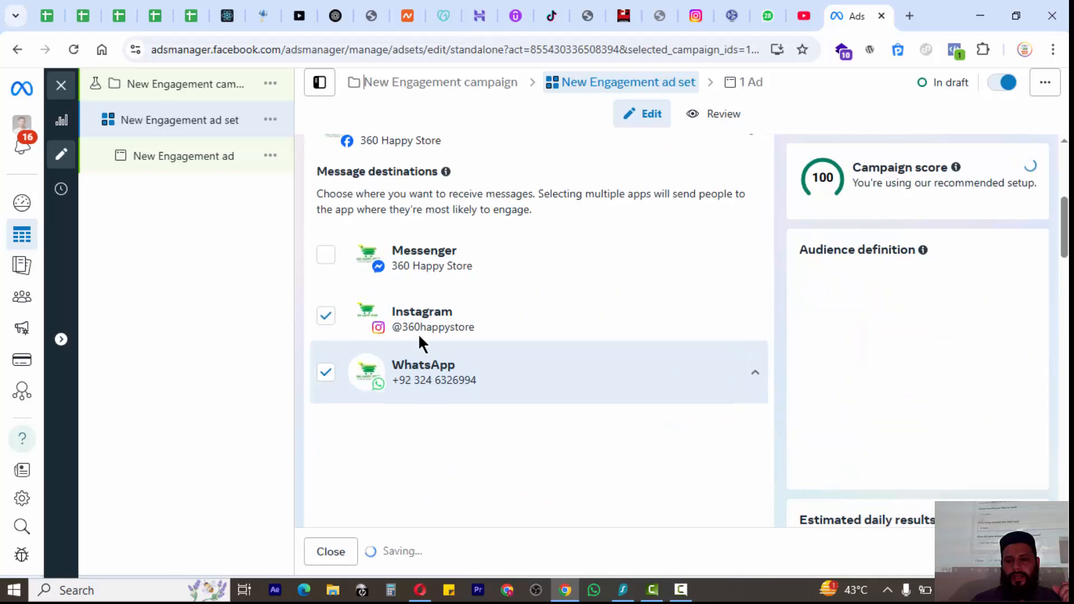
scroll(420, 335, down, 4)
scroll(503, 314, down, 6)
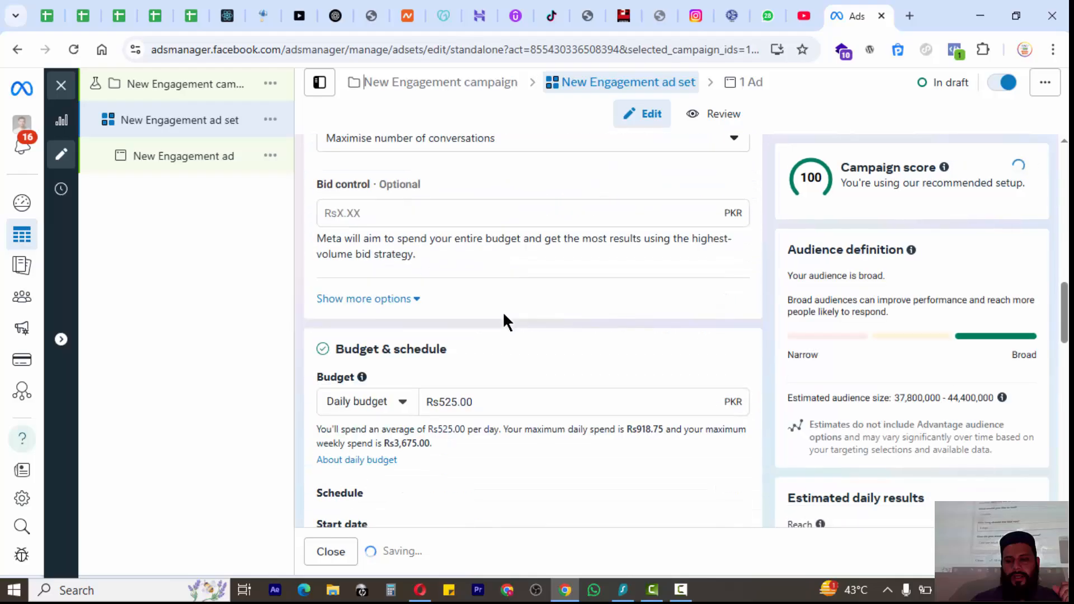
Step: Set the ad set's daily budget to Rs400
triple_click(478, 400)
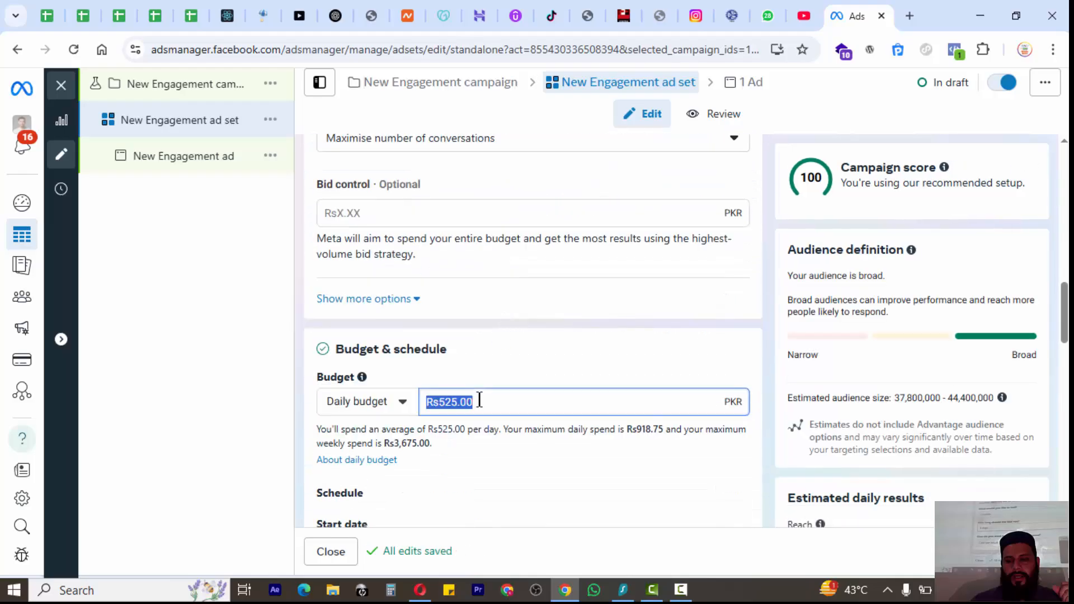
text(400)
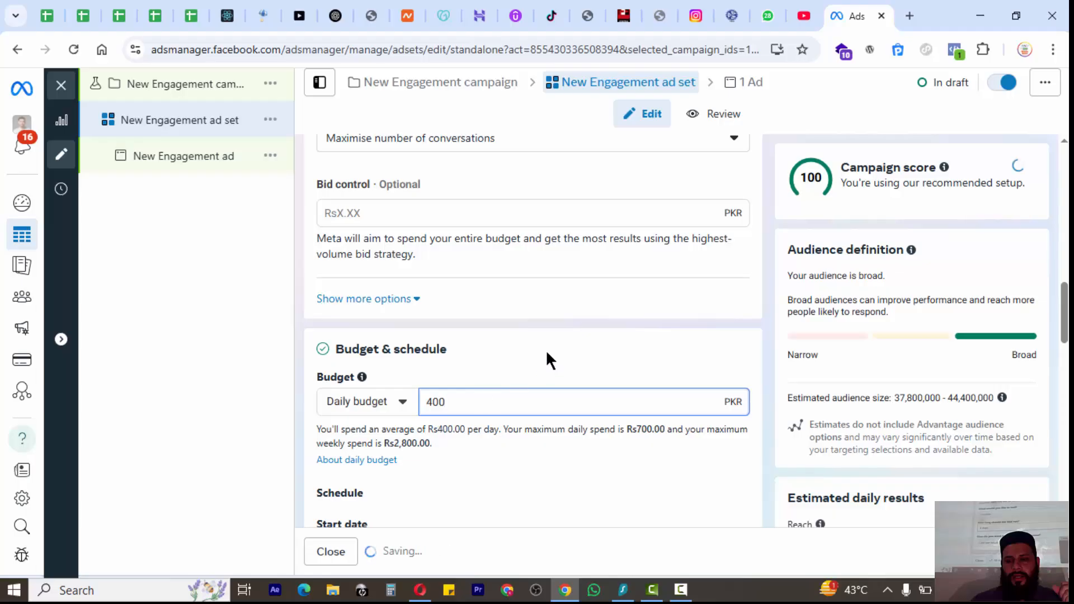
click(545, 350)
Step: Restrict the Pakistan location in the audience controls to only include cities
scroll(545, 354, down, 8)
scroll(546, 365, down, 5)
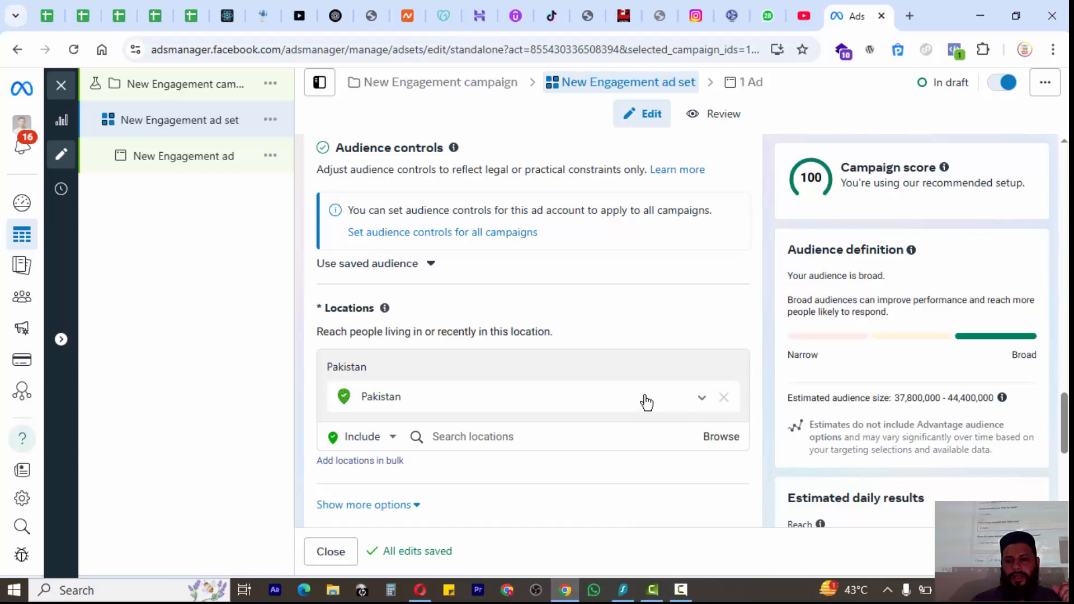
click(700, 398)
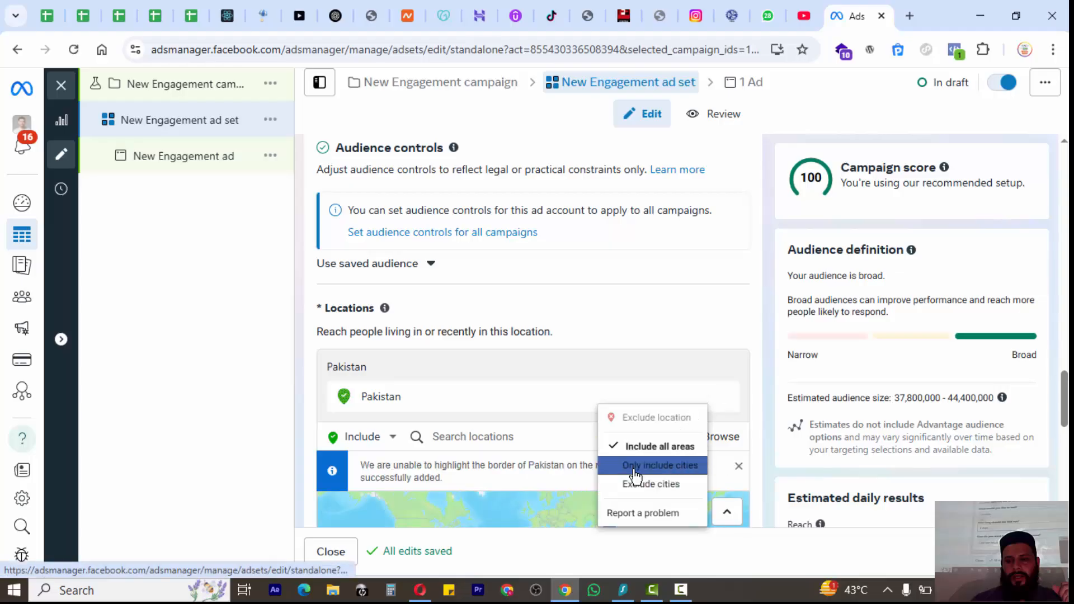
click(688, 467)
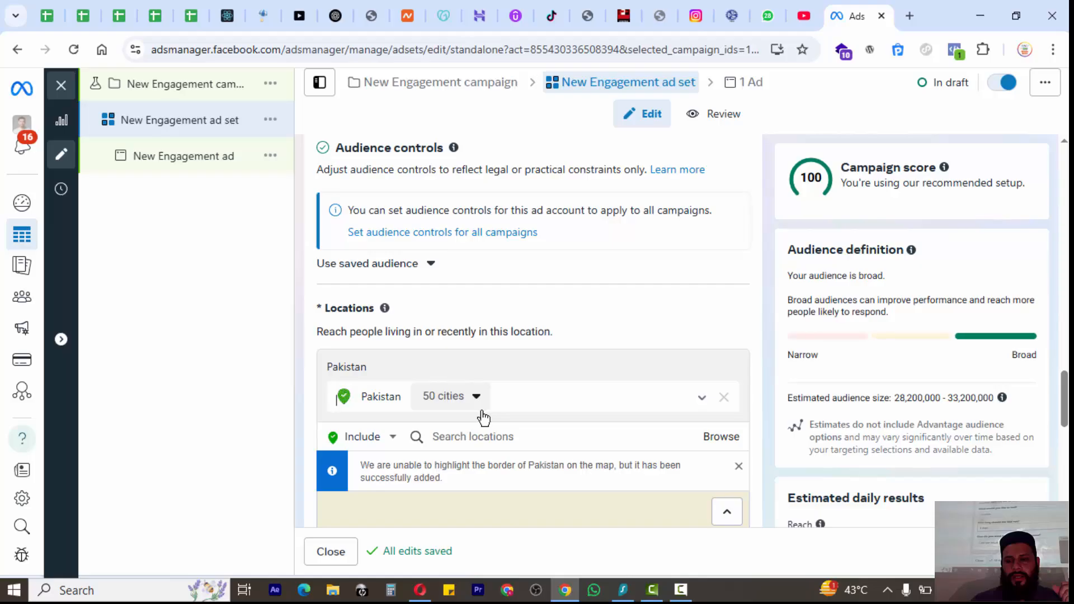
Step: Look over the remaining ad set options, then continue to the ad and set its format to Single image or video
scroll(484, 417, down, 4)
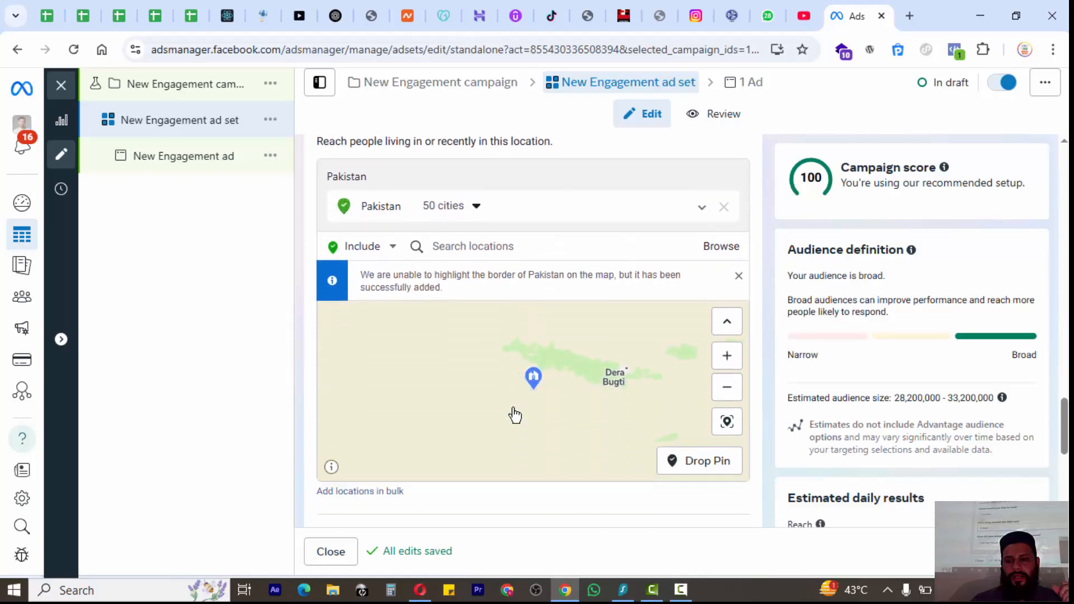
scroll(837, 335, down, 5)
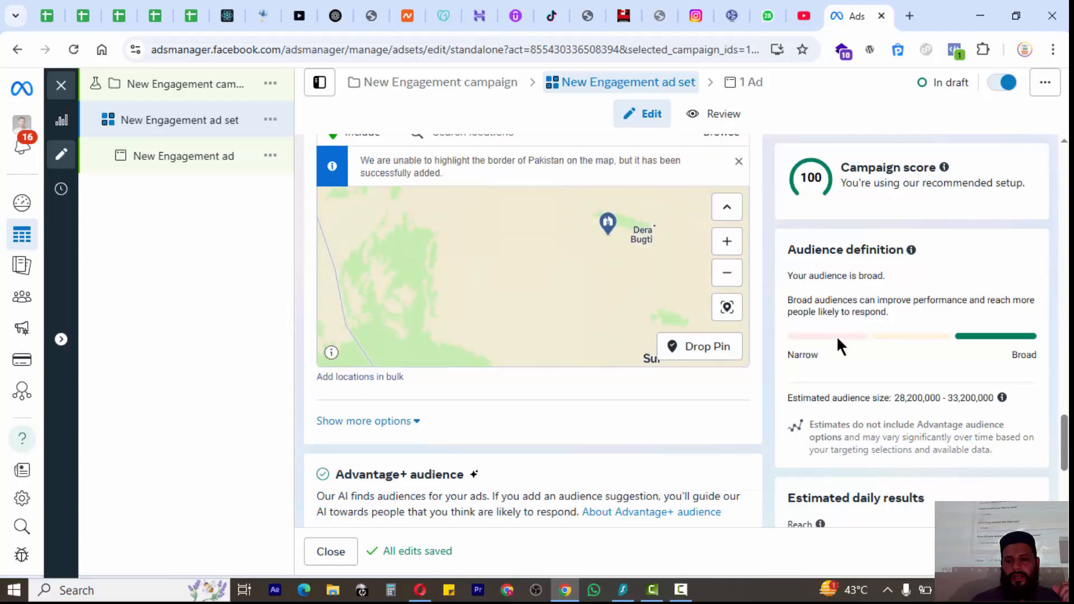
scroll(608, 383, down, 1)
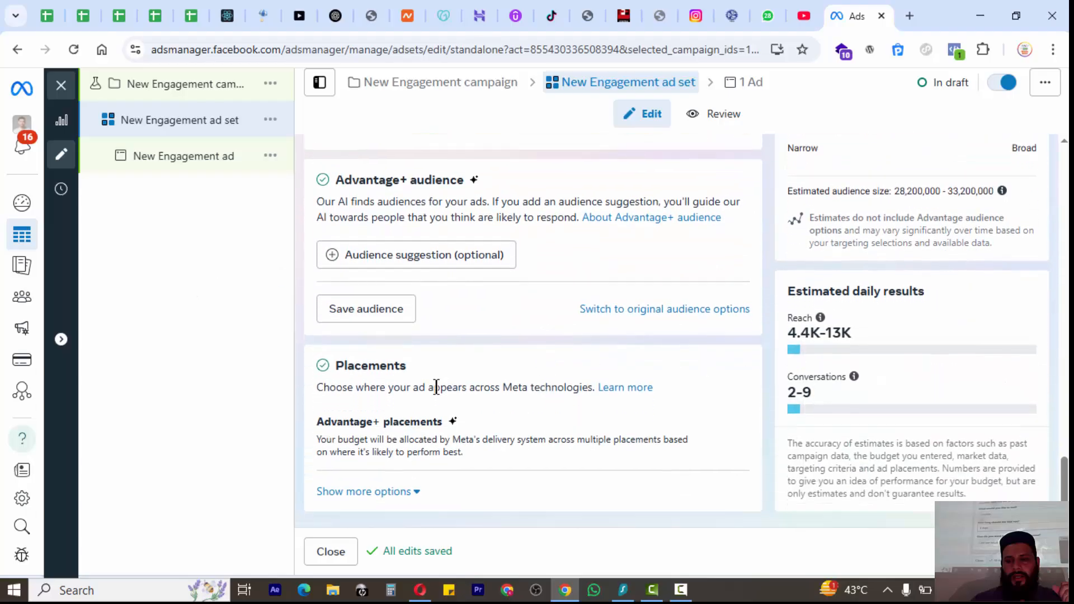
click(1030, 551)
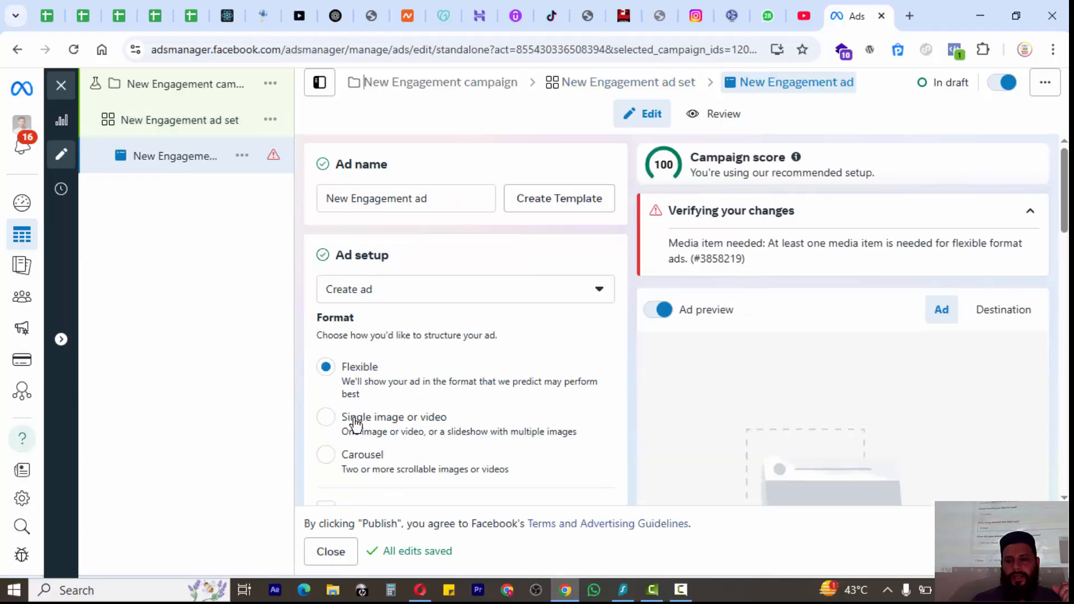
click(349, 419)
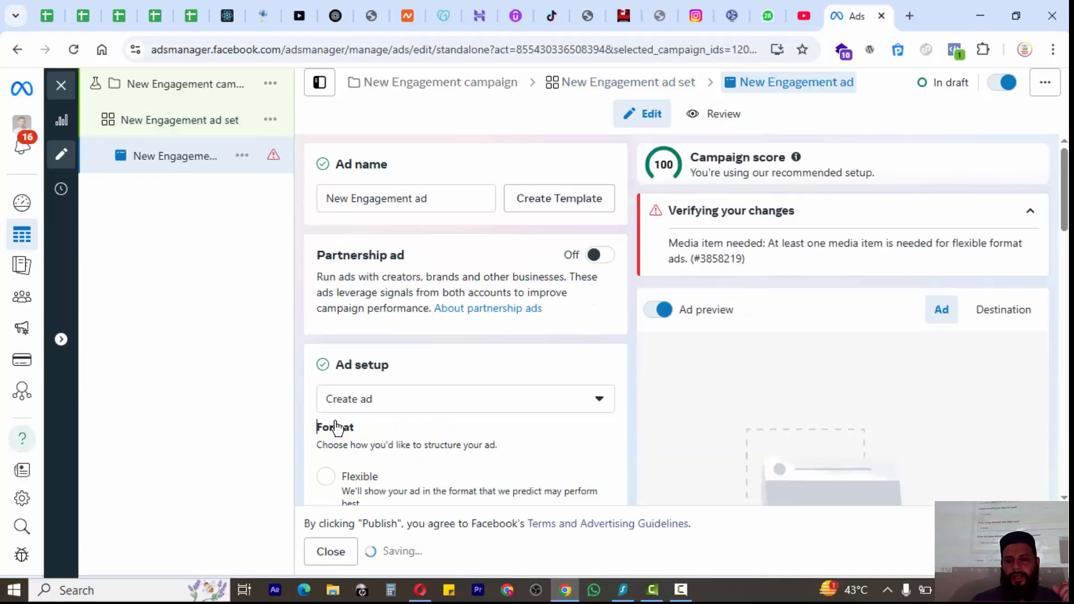
Step: Set up a video ad creative using the first 720 × 960 video from the 360 Happy Store page media
scroll(406, 412, down, 3)
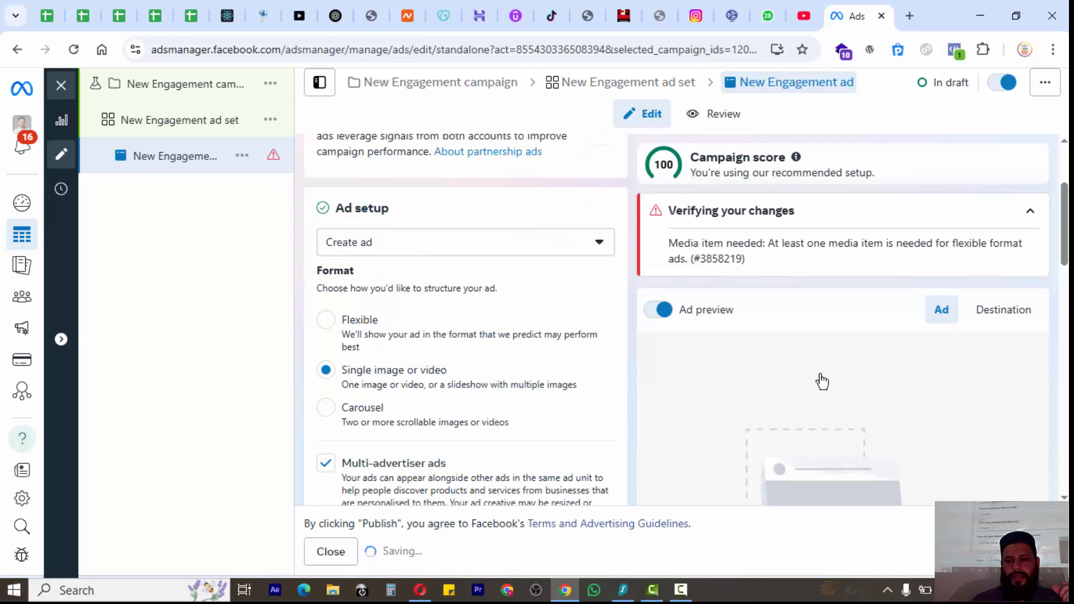
scroll(384, 369, down, 4)
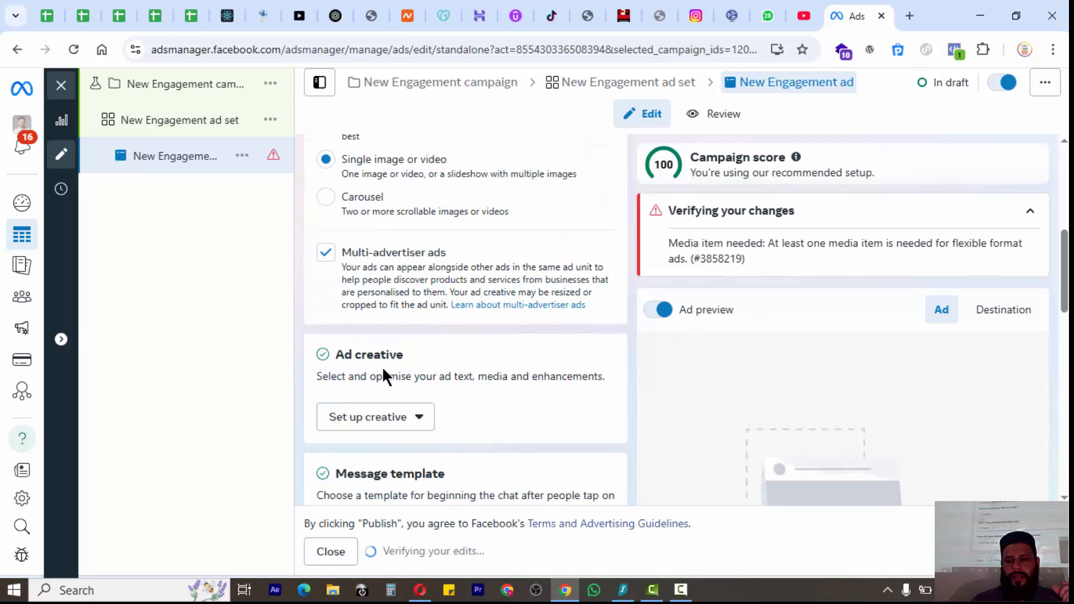
click(325, 396)
click(379, 462)
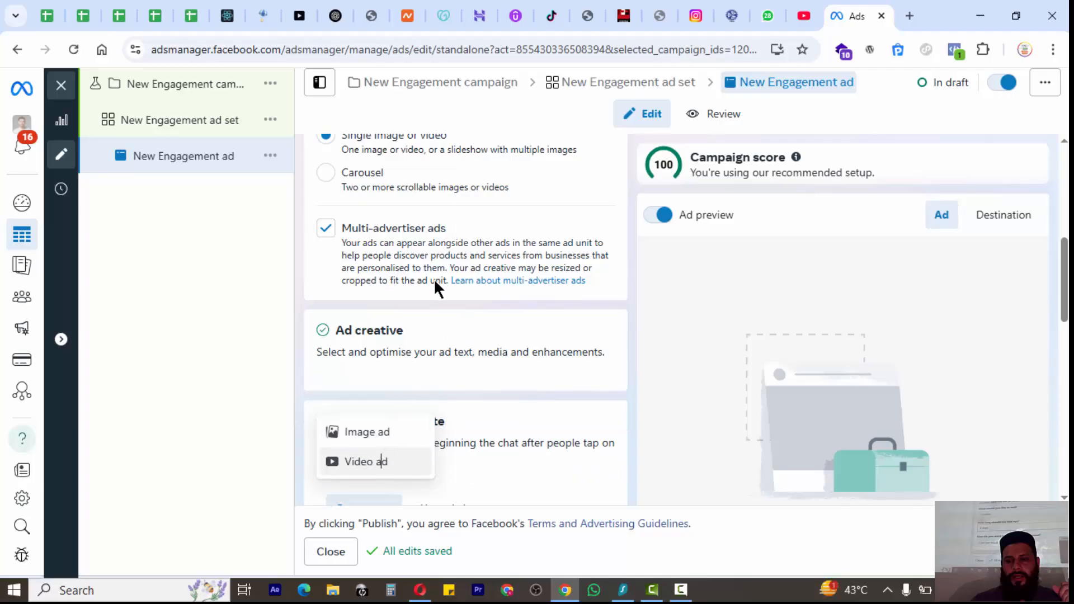
click(370, 462)
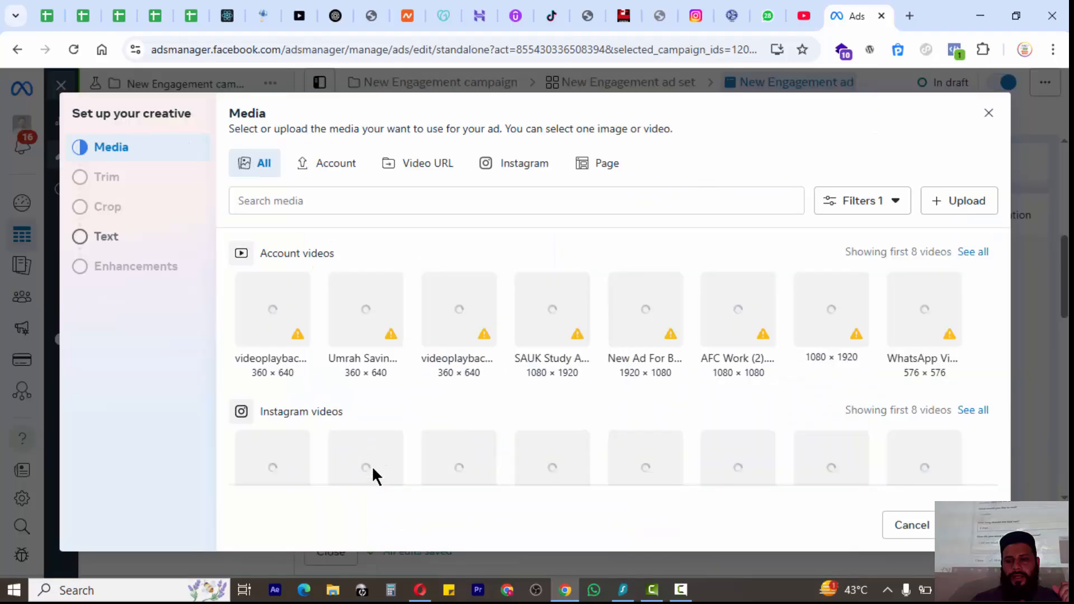
click(618, 166)
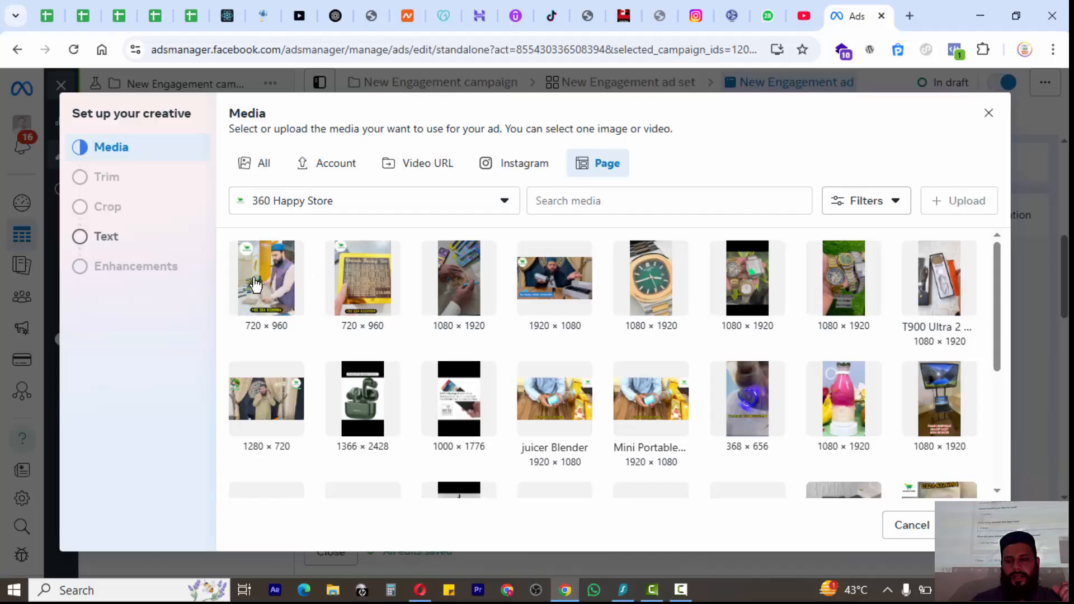
click(272, 288)
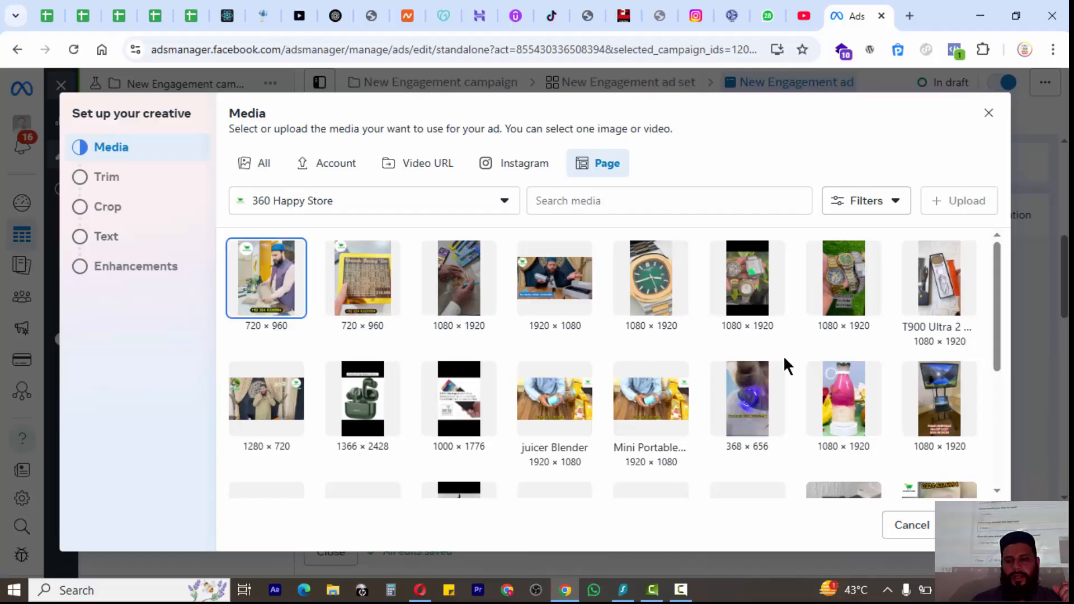
click(970, 524)
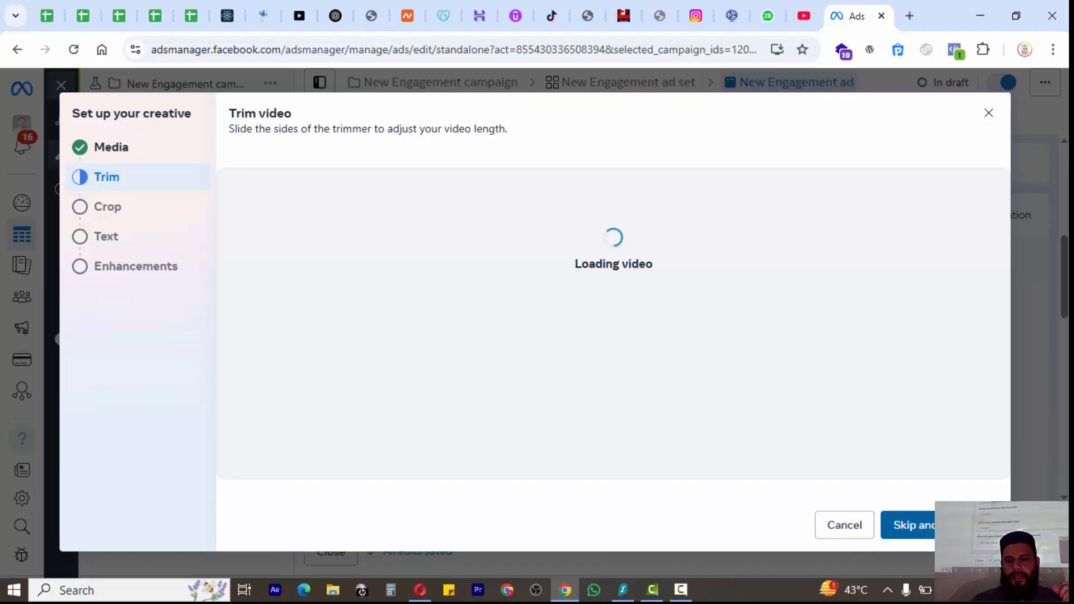
Step: Skip trimming and finish the creative with the default crops, text and Advantage+ enhancements
click(970, 525)
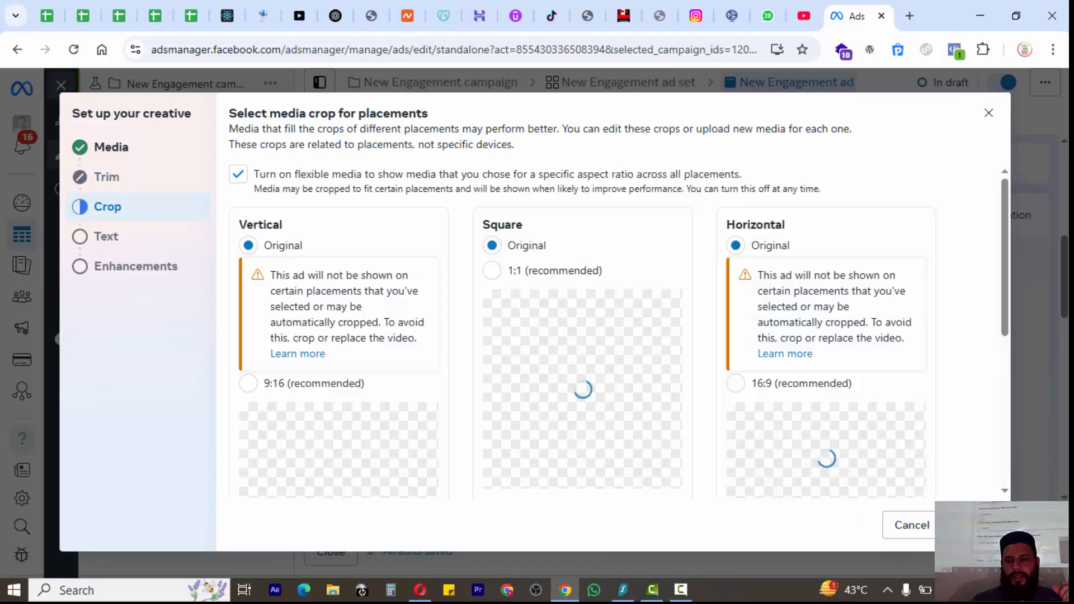
click(970, 525)
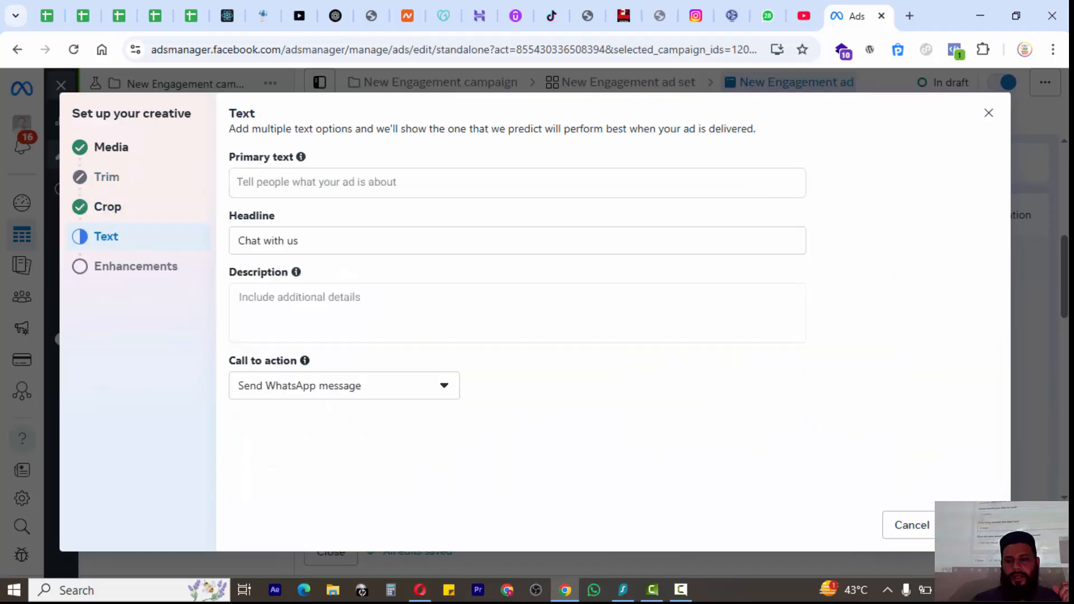
click(970, 525)
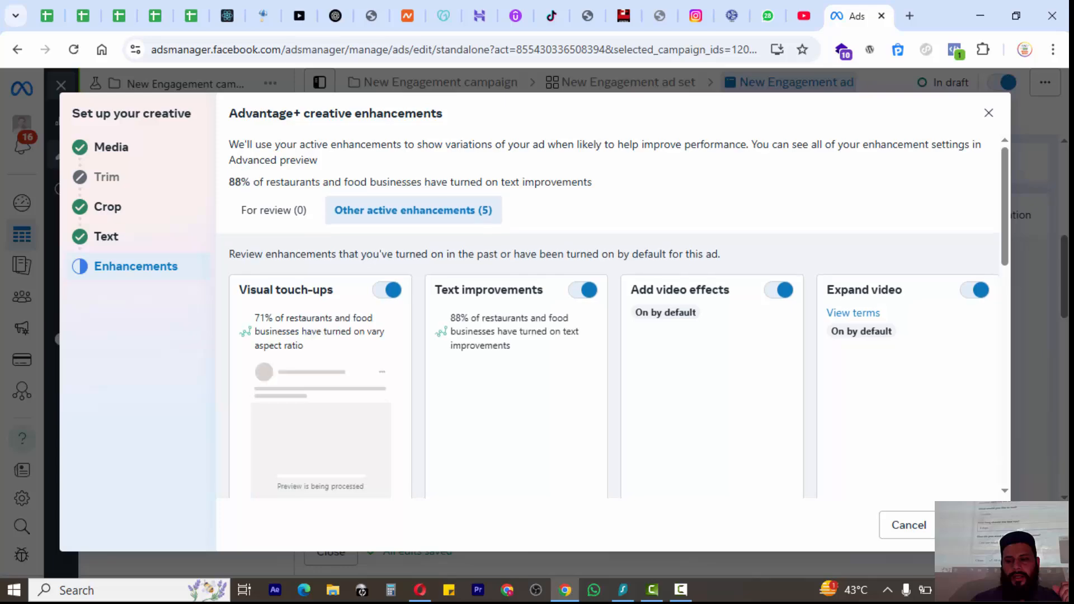
click(970, 524)
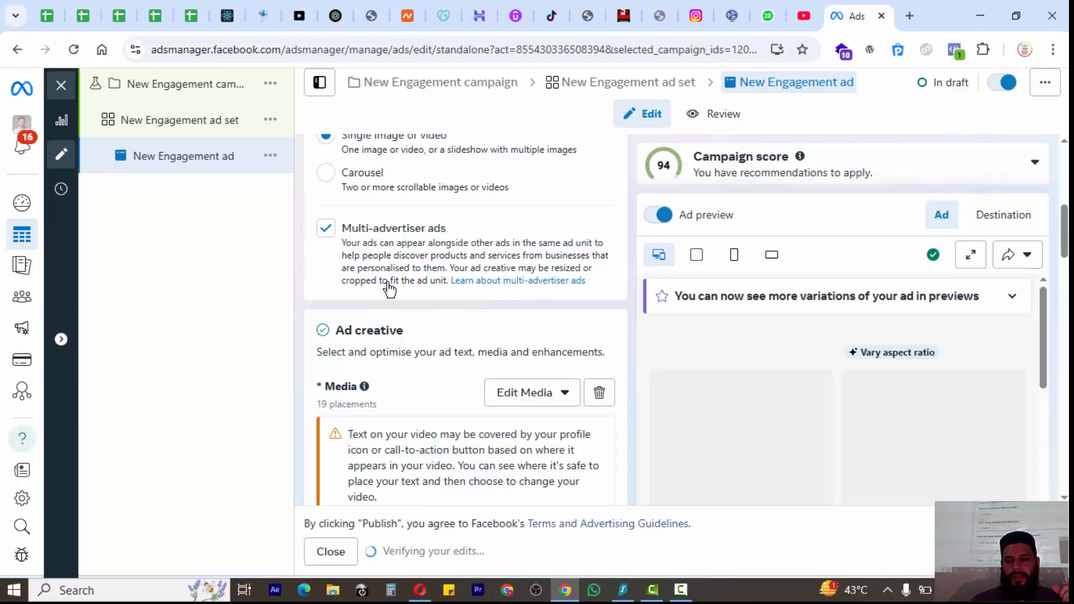
Step: Return to the campaign-level settings and read the A/B test note attached to the campaign
scroll(384, 279, up, 5)
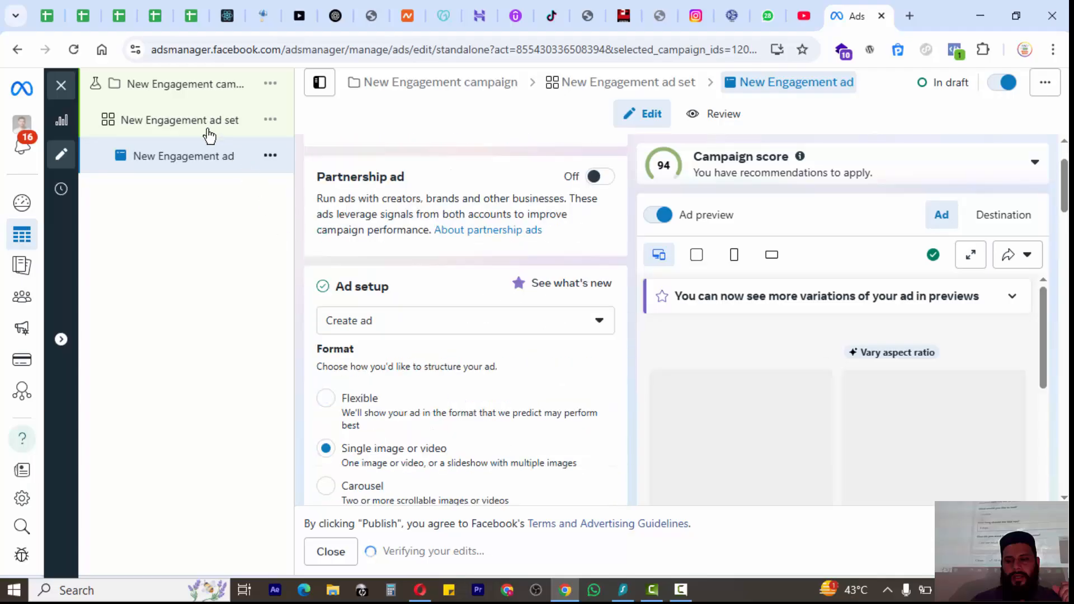
click(203, 87)
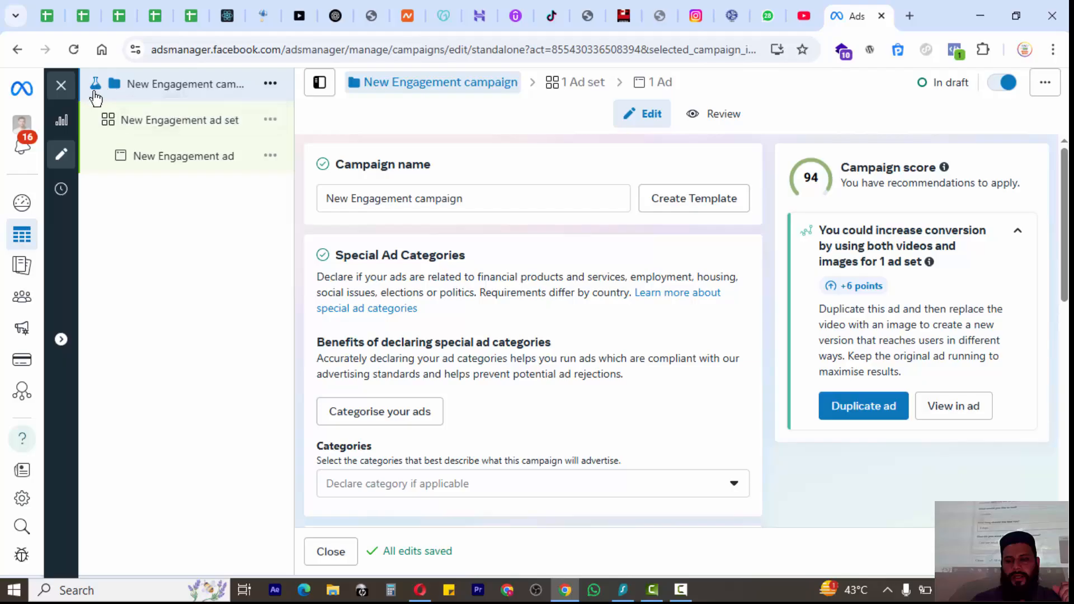
mouse_move(95, 97)
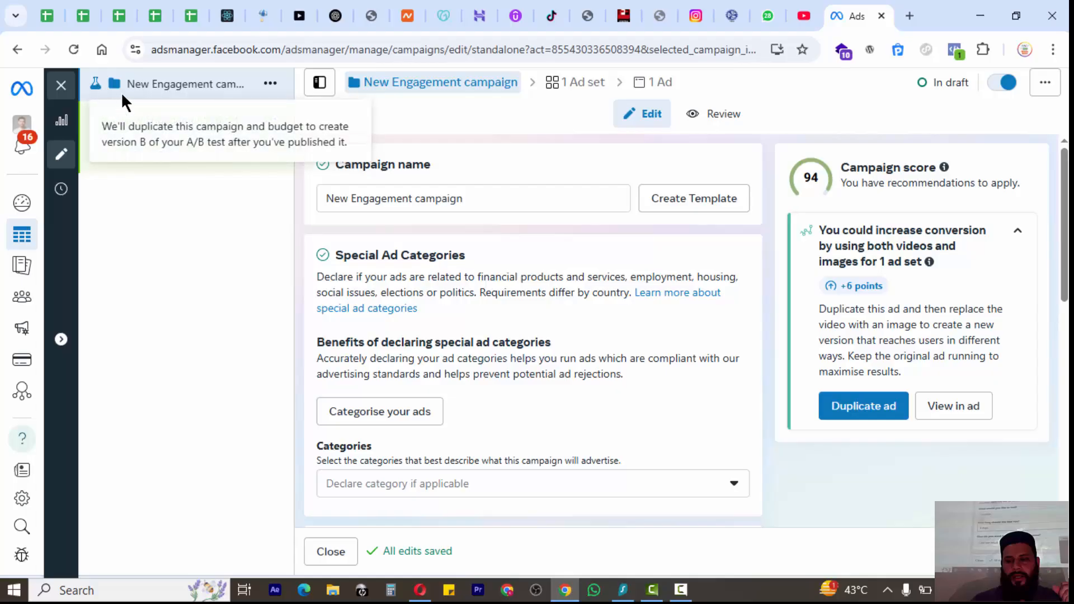
triple_click(415, 198)
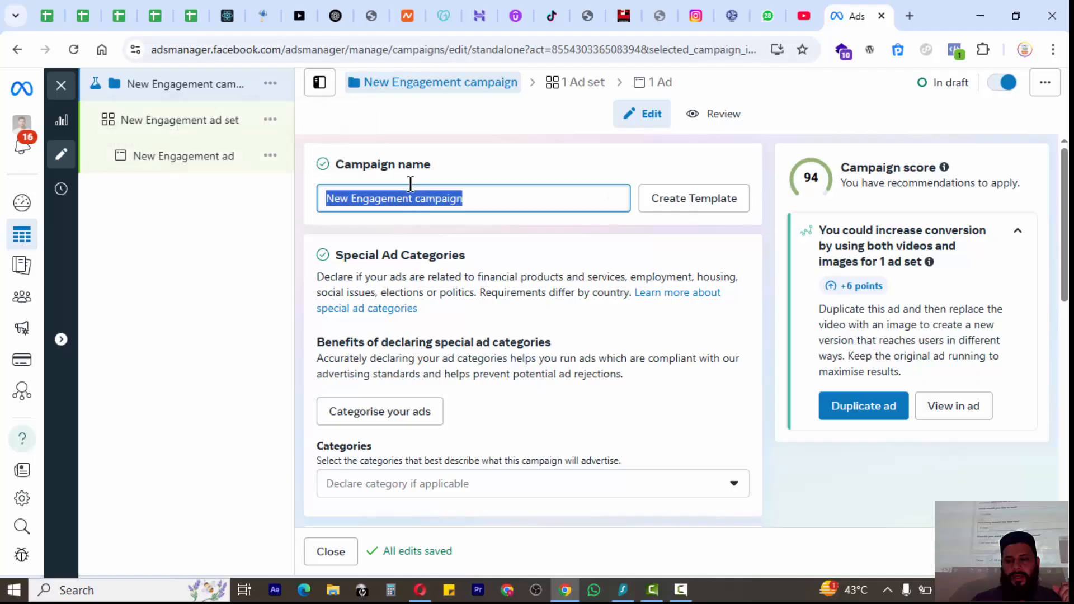
text(MY ad)
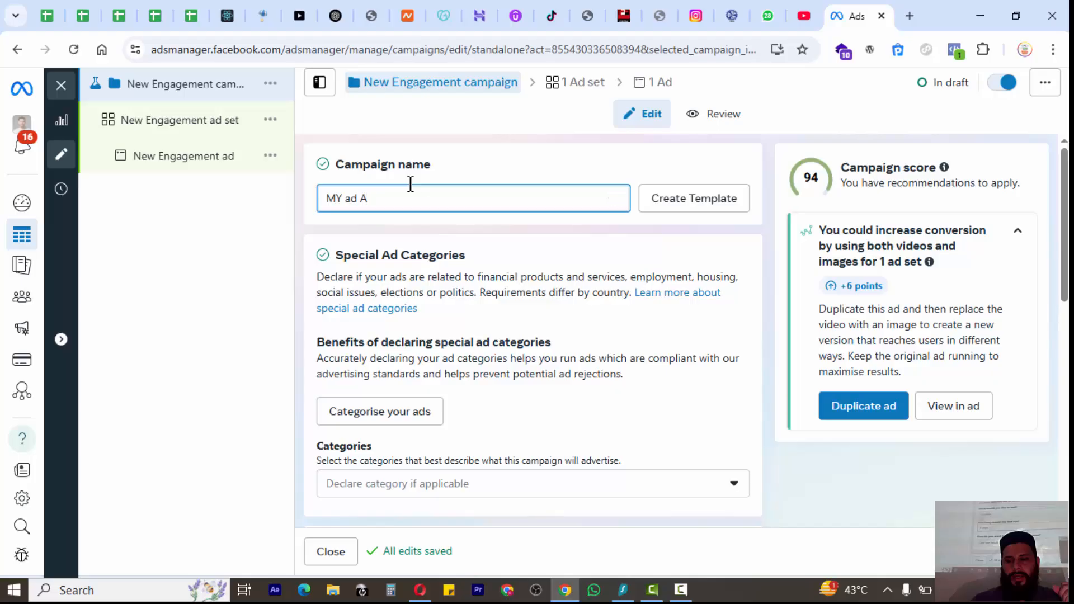
text( A)
key(BackSpace)
key(BackSpace)
key(BackSpace)
key(BackSpace)
key(BackSpace)
key(BackSpace)
key(BackSpace)
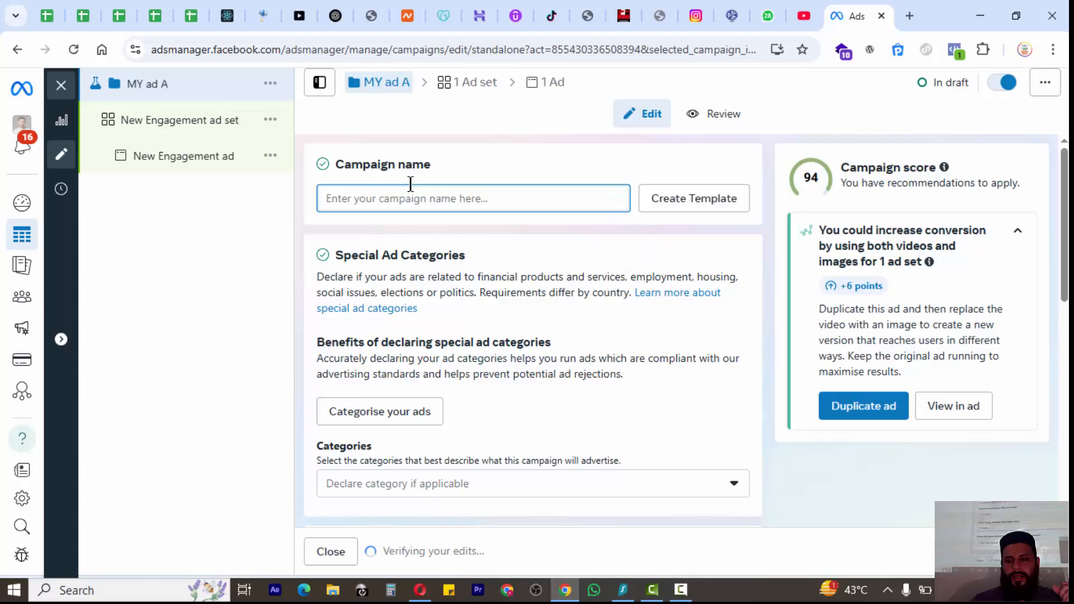
Step: Name the campaign Test Ad A and check its A/B test settings
text(Test)
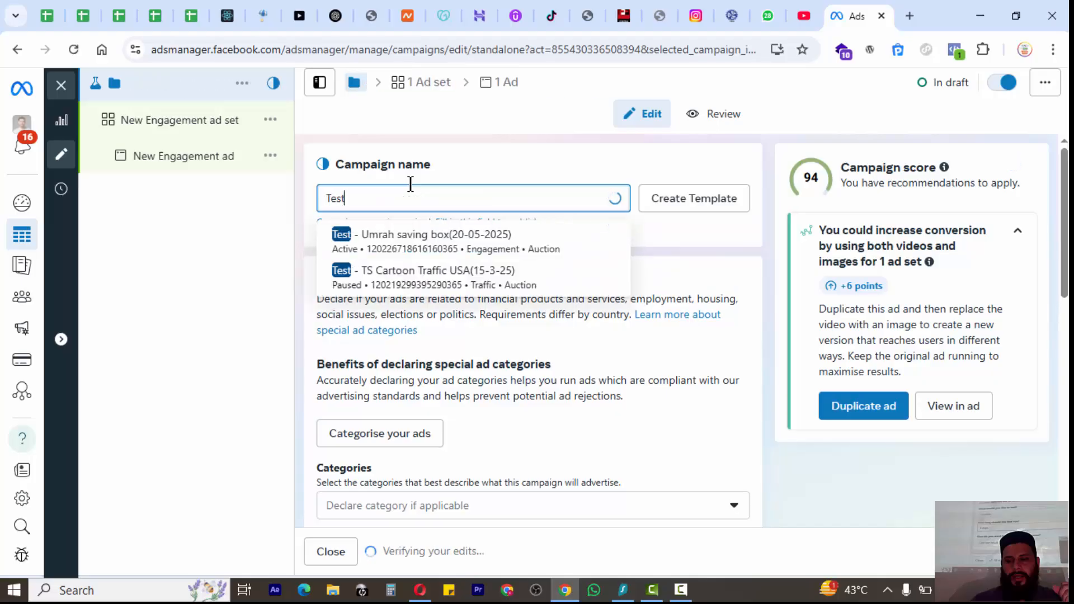
text( Ad A)
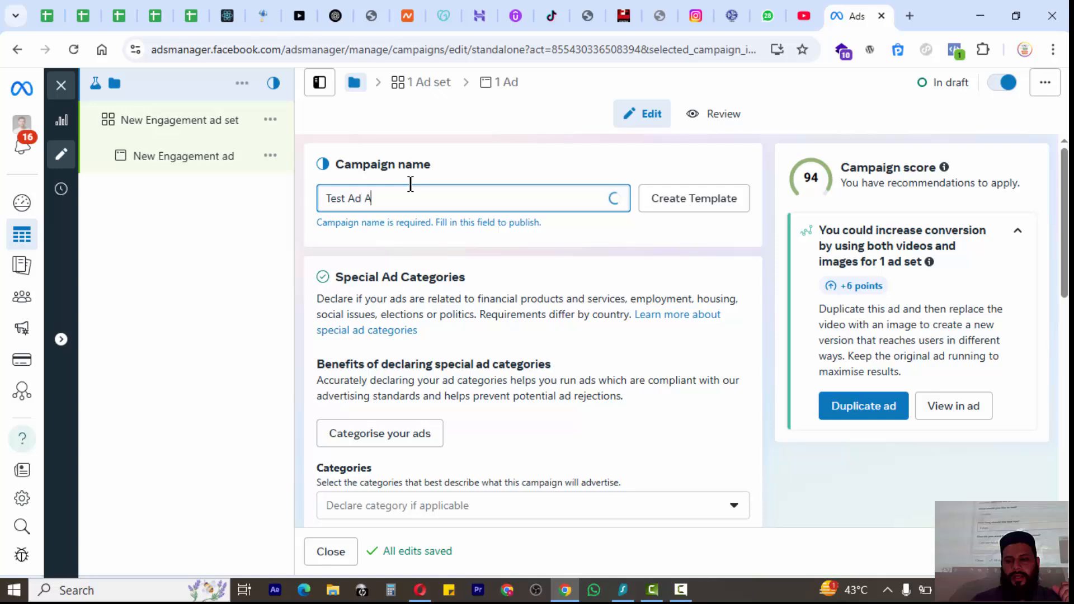
scroll(588, 321, down, 8)
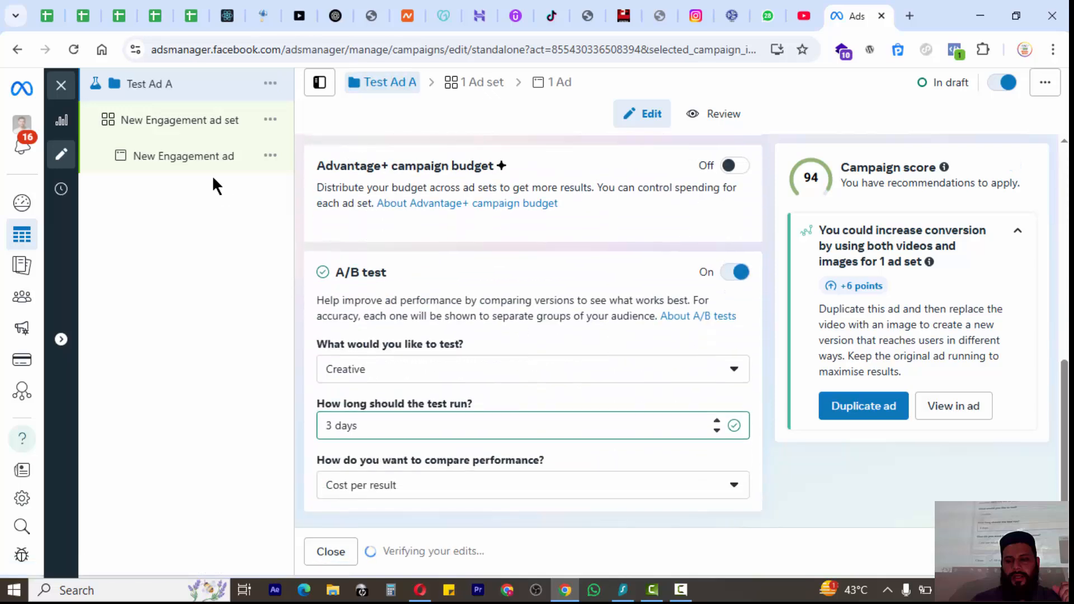
Step: Publish the campaign from its ad and create version B of the A/B test
click(217, 164)
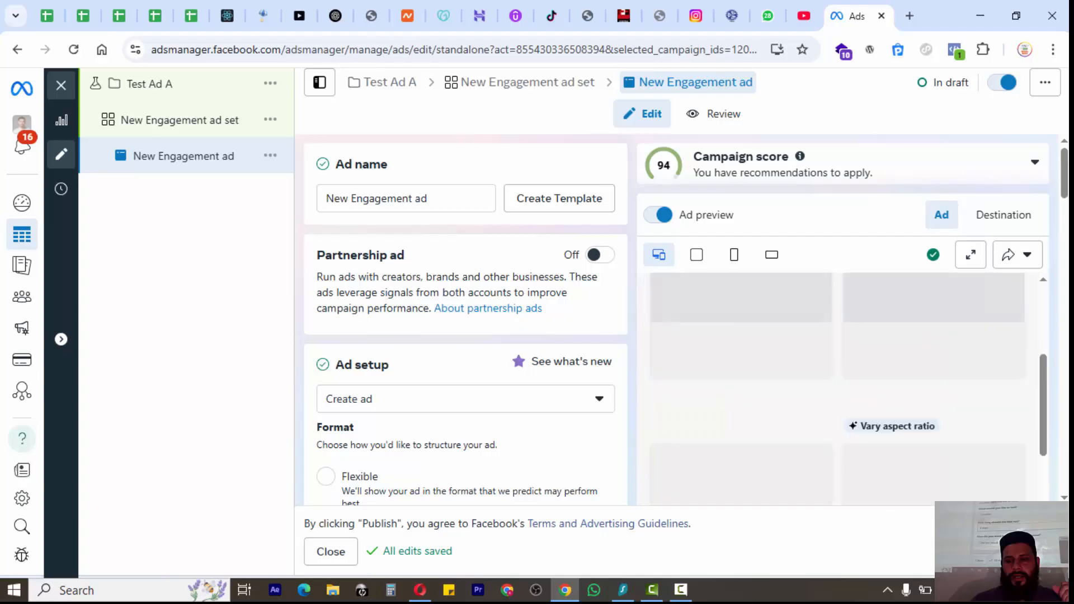
click(1026, 552)
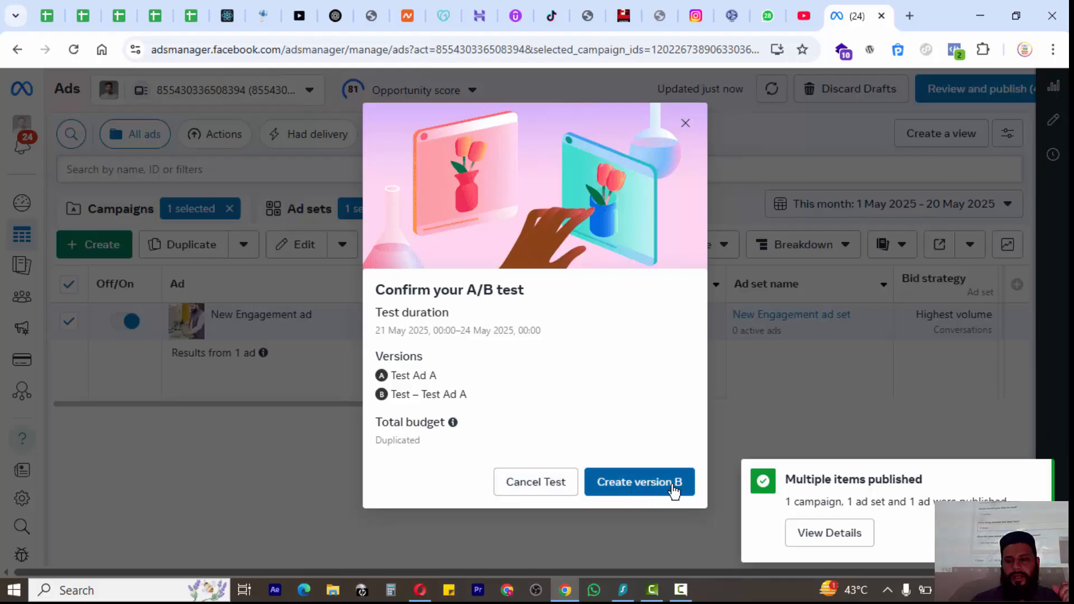
click(628, 486)
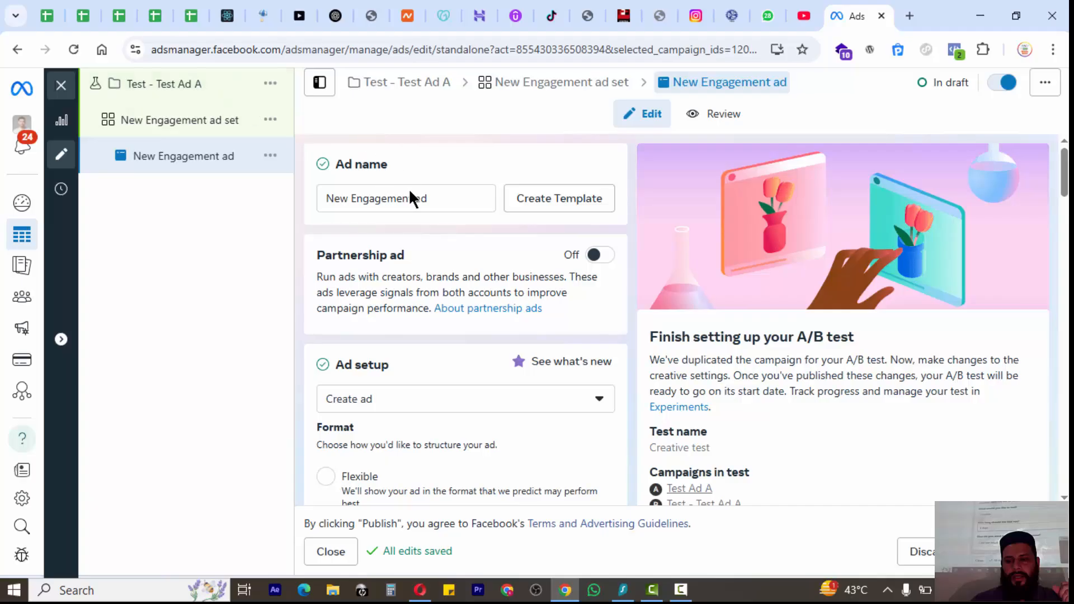
Step: Review the campaign-level settings of version B, Test - Test Ad A, and publish it
click(183, 88)
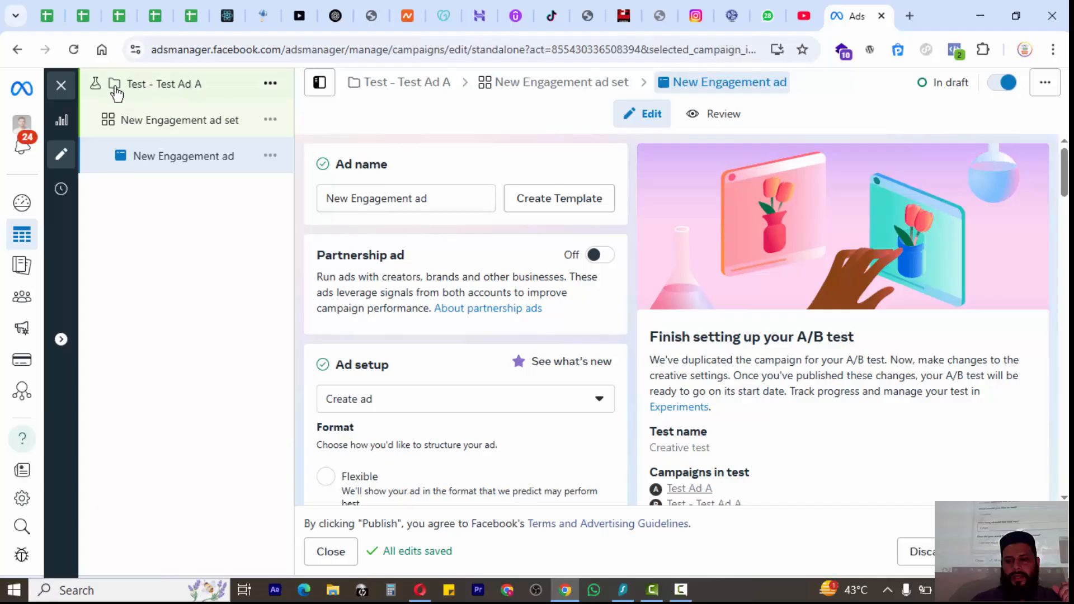
scroll(505, 291, down, 3)
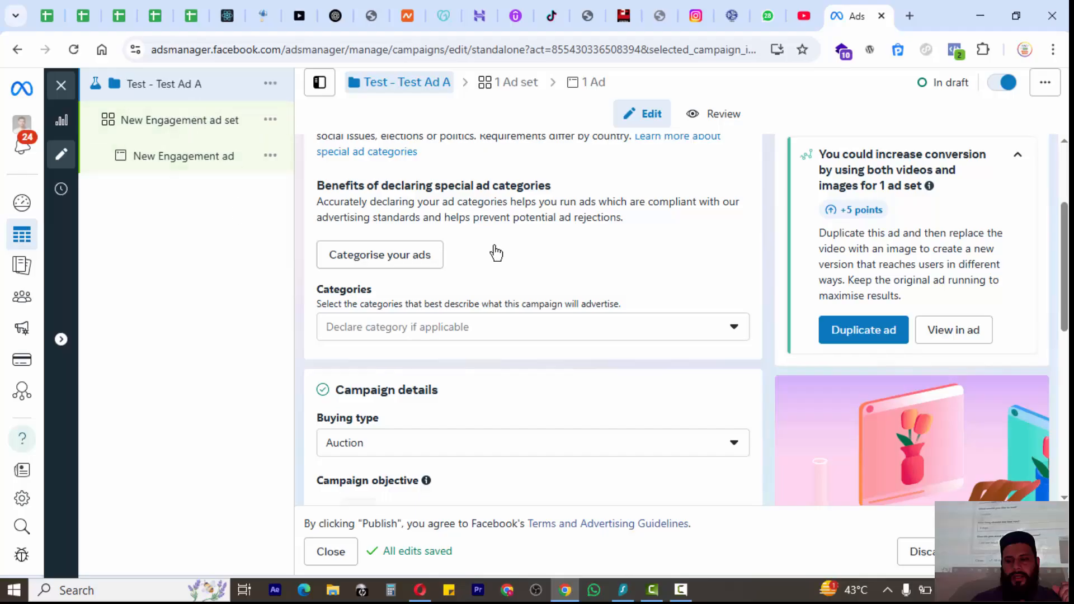
scroll(494, 250, down, 8)
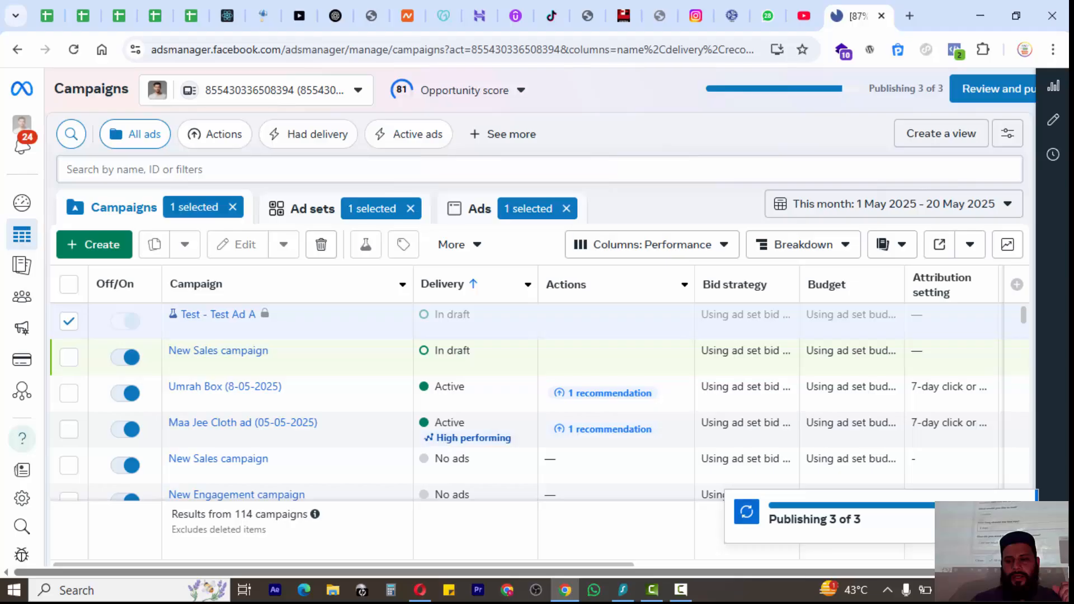
Step: Go to the Experiments tool and open the results of the ad account's tests
mouse_move(27, 205)
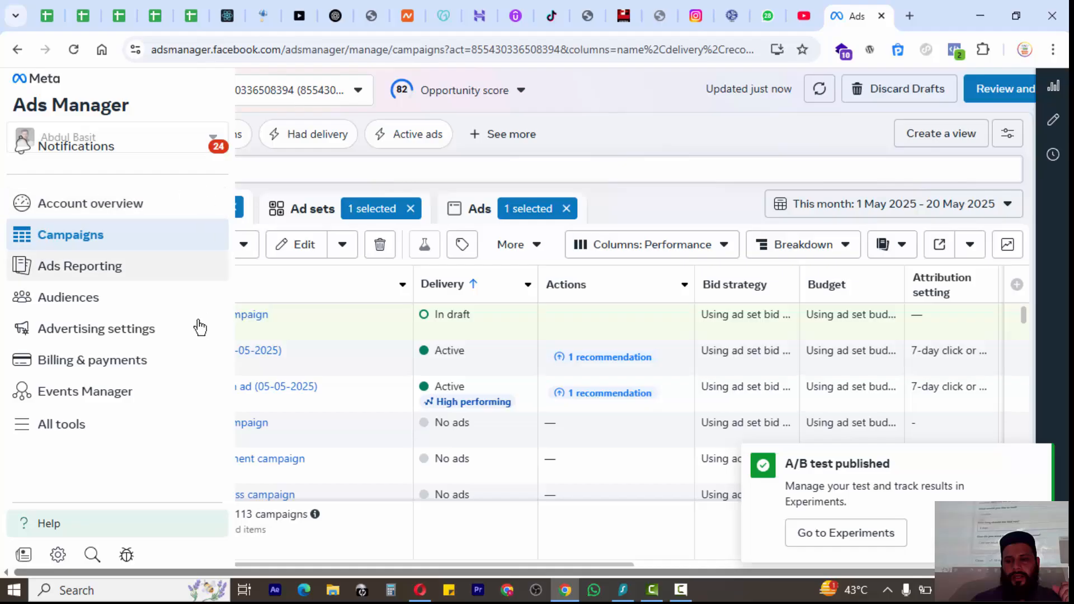
click(126, 425)
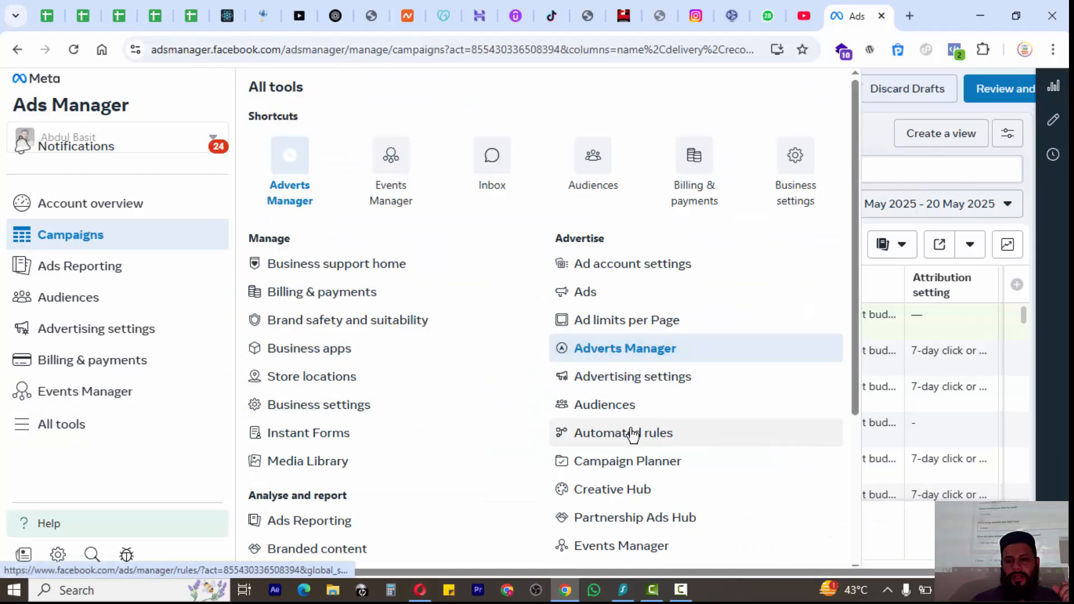
scroll(630, 434, down, 2)
scroll(630, 434, down, 2)
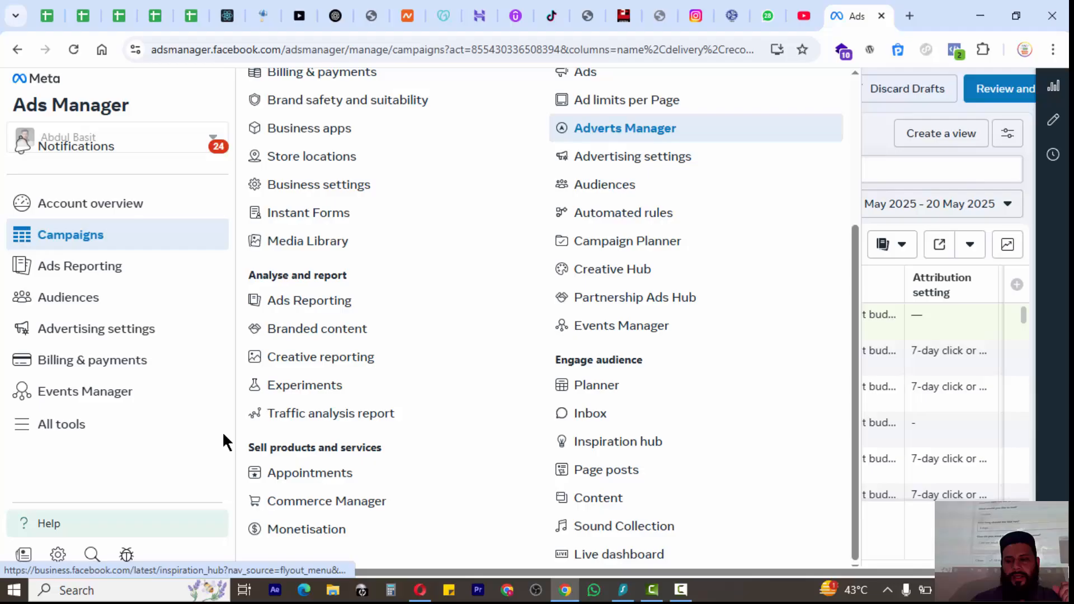
click(318, 395)
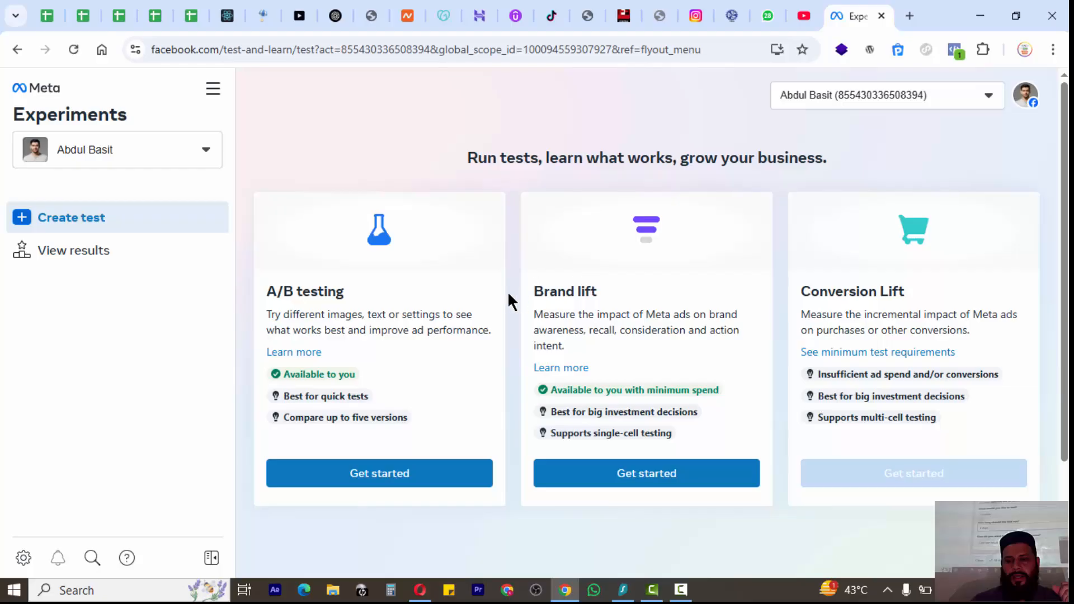
scroll(504, 289, down, 3)
click(76, 253)
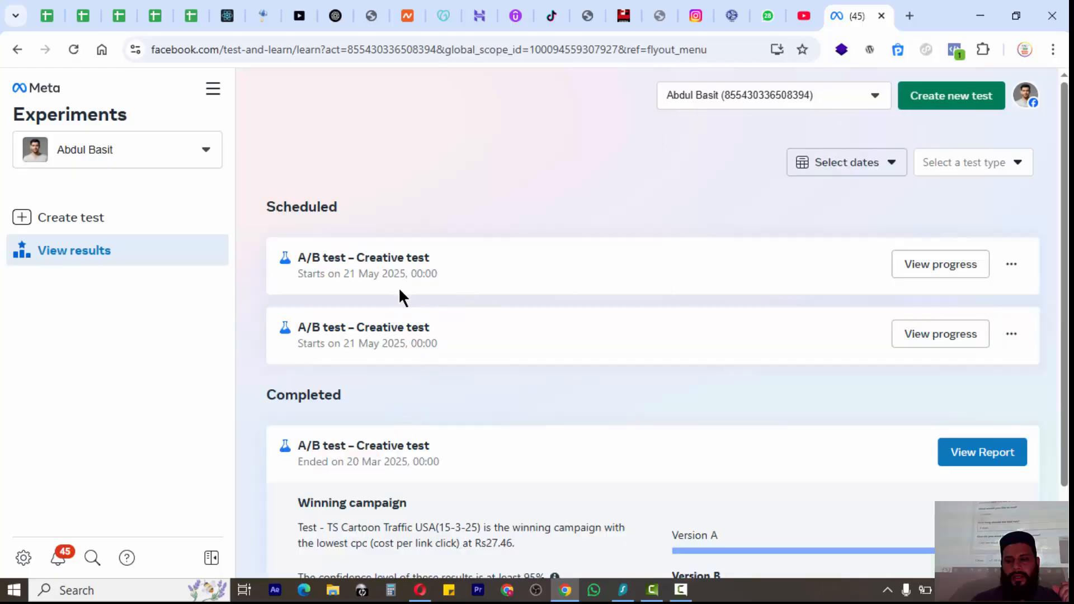
Step: Examine the completed creative test's winning campaign, its confidence level and the cost per link click of versions A and B
scroll(403, 314, down, 2)
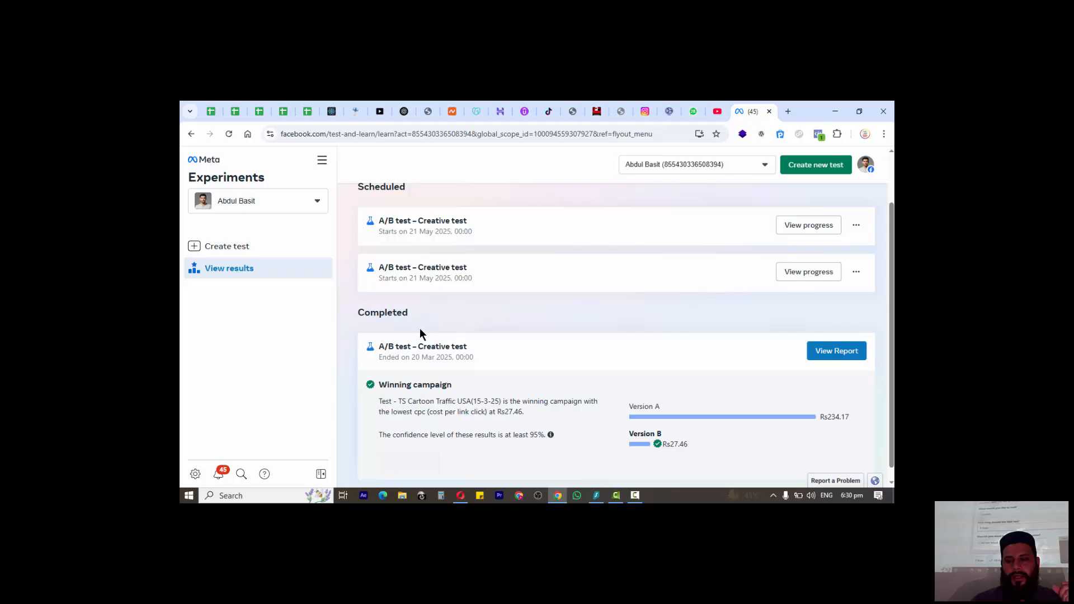
scroll(439, 329, down, 1)
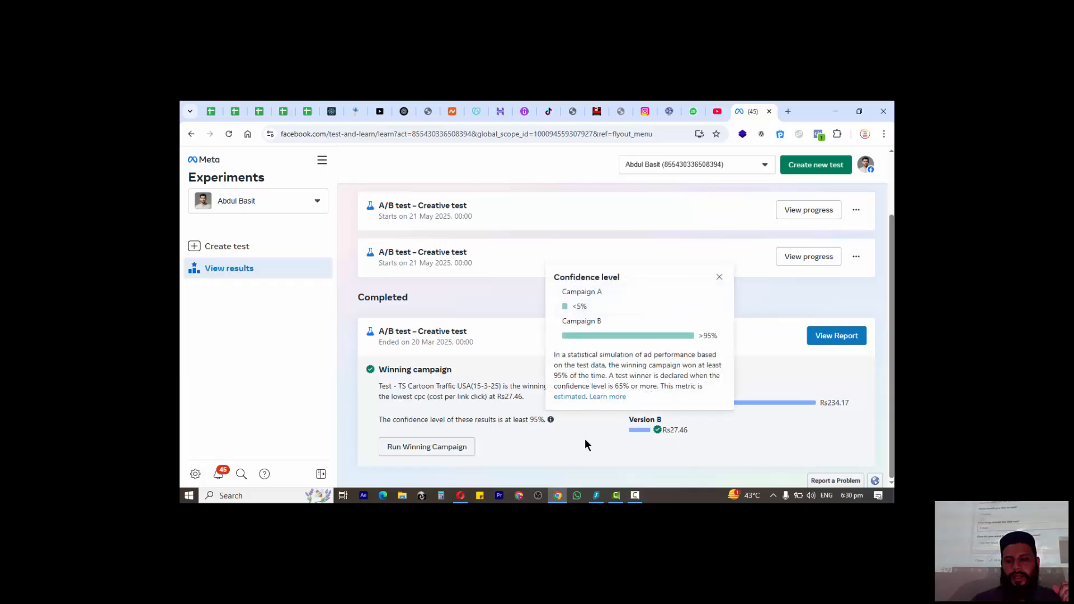
drag(643, 432, 704, 435)
click(663, 430)
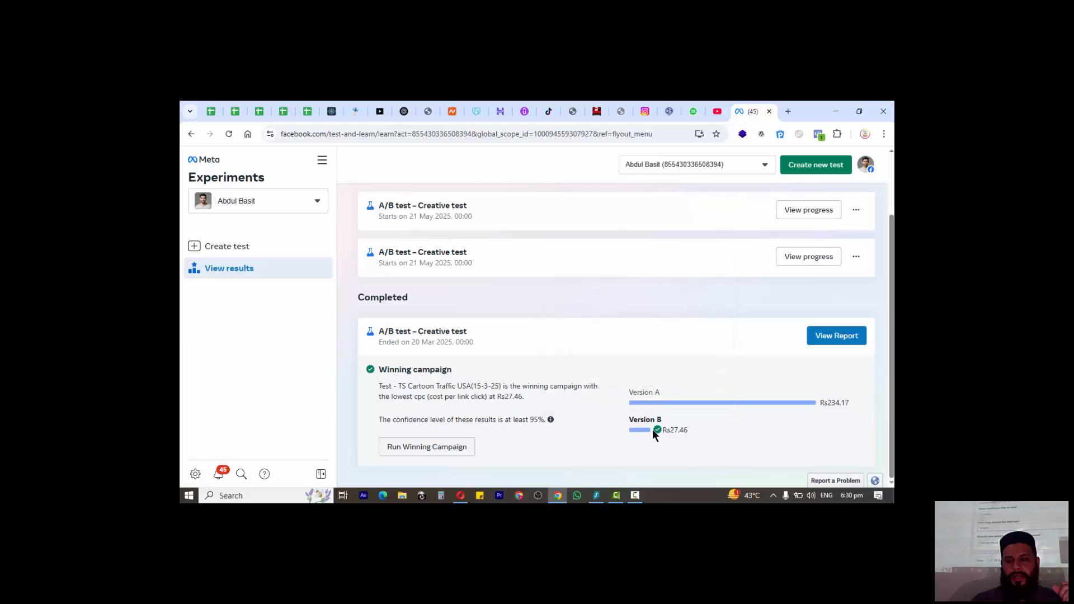